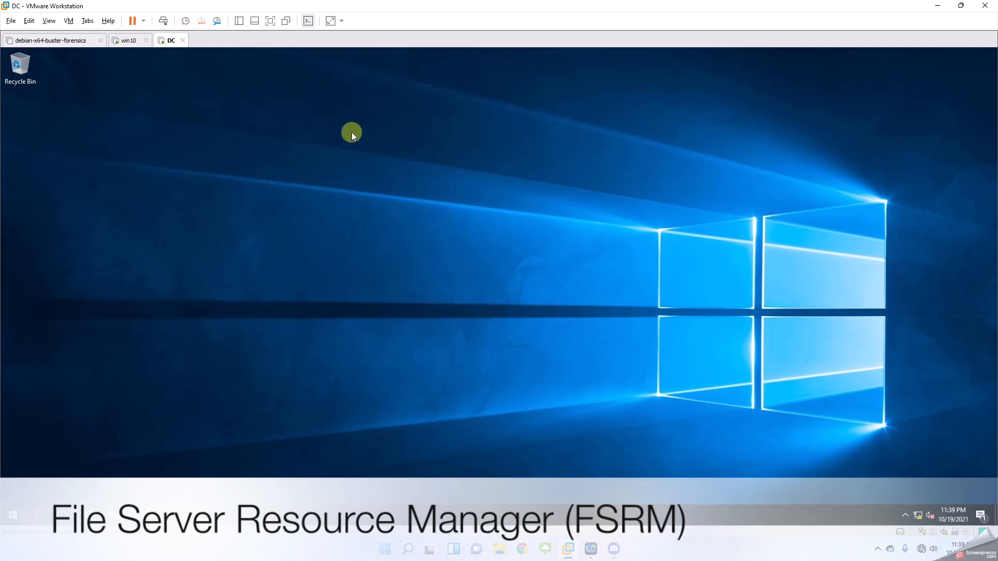
left_click(129, 41)
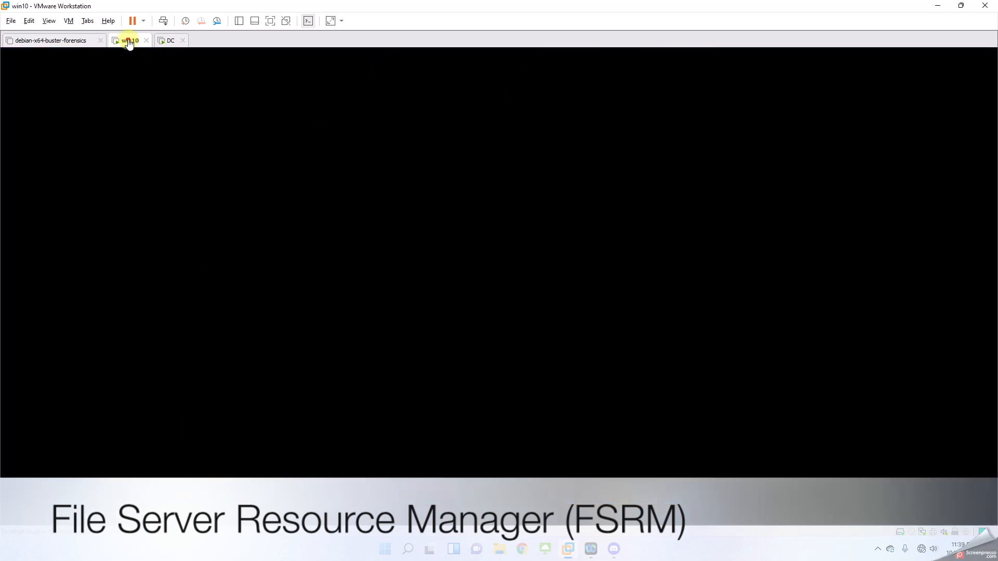
left_click(166, 42)
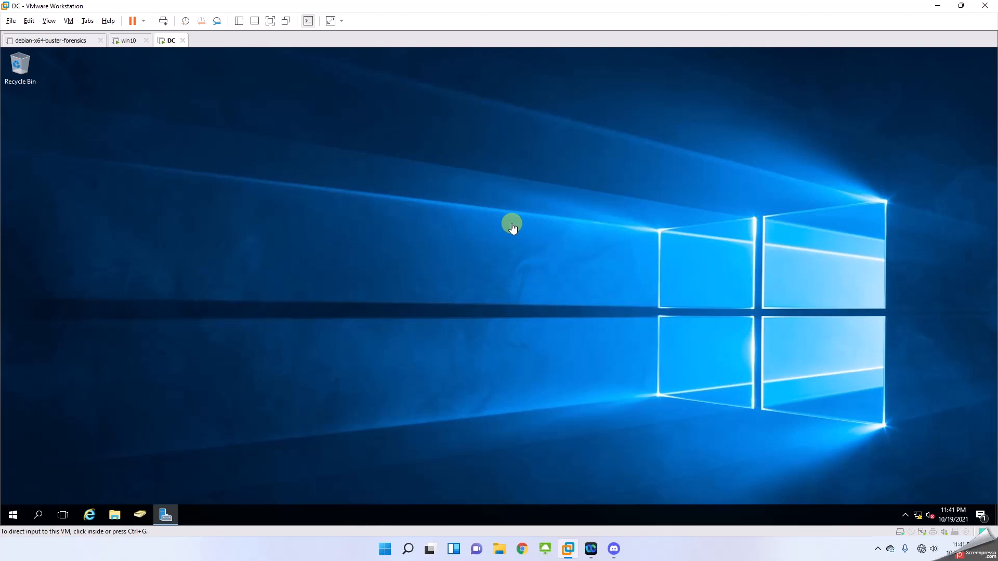
- Start adding roles and features from Server Manager on the DC machine, and advance to the server roles with DC01.Faceitnet.com.au as destination
left_click(500, 257)
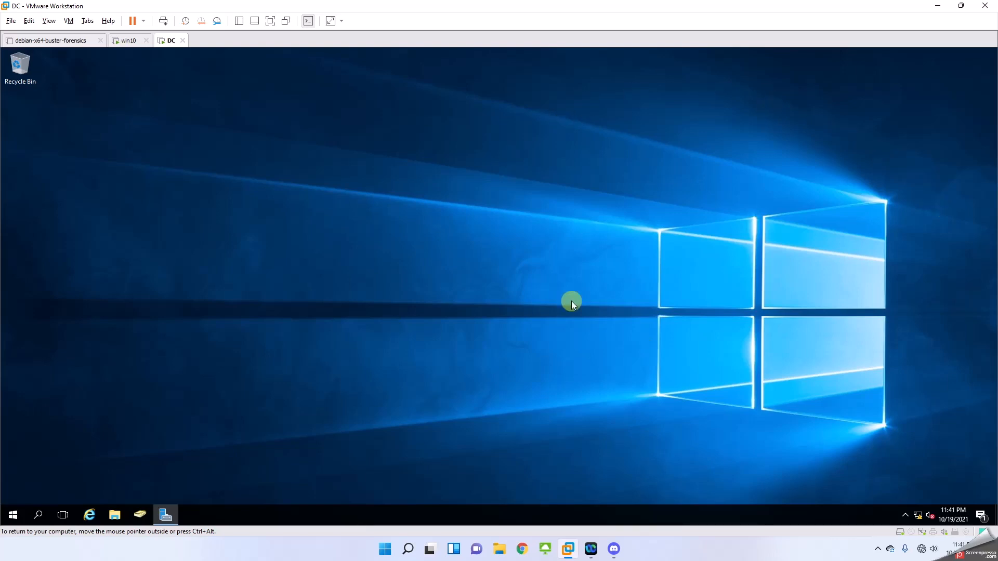
left_click(168, 514)
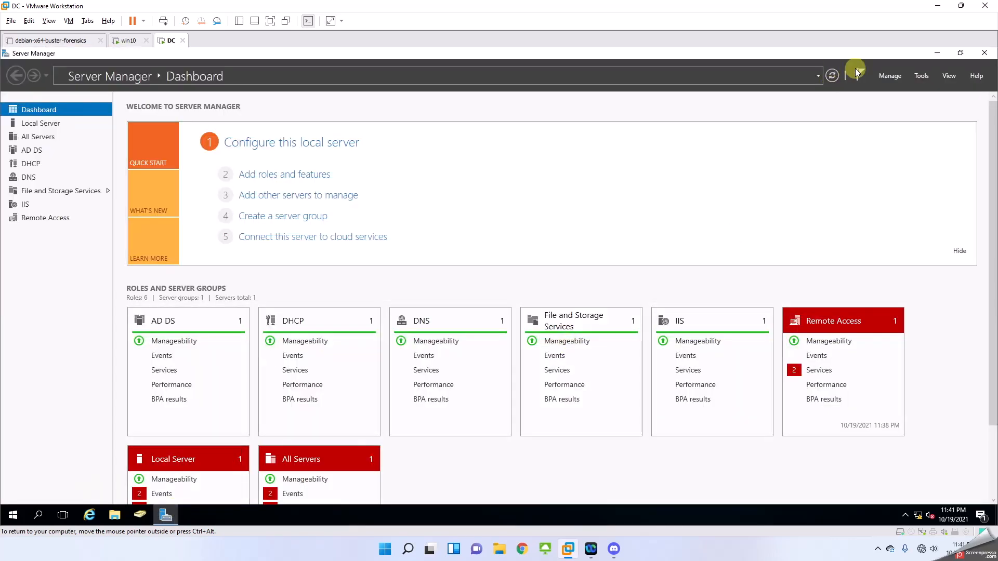
left_click(889, 77)
left_click(893, 91)
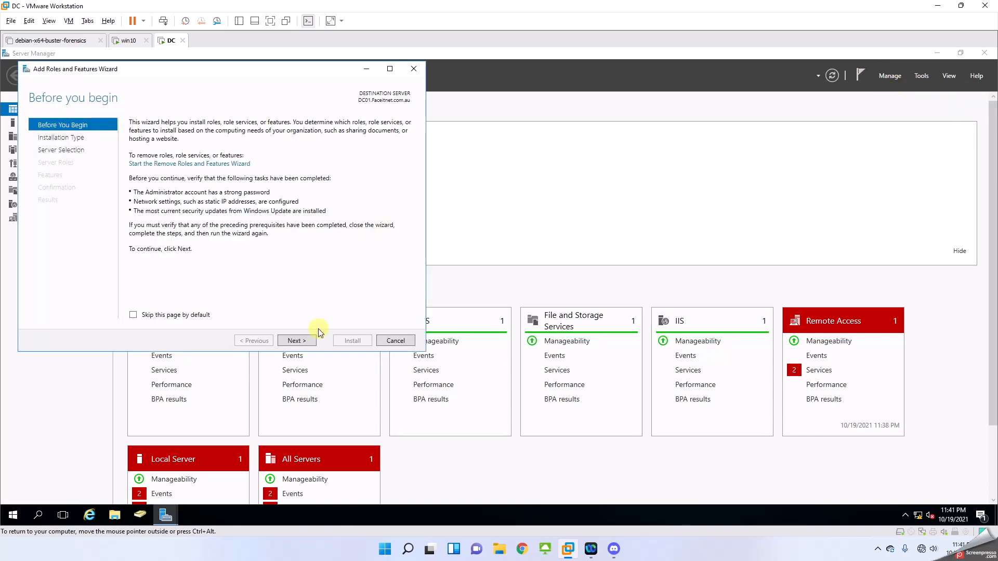
left_click(304, 341)
left_click(304, 340)
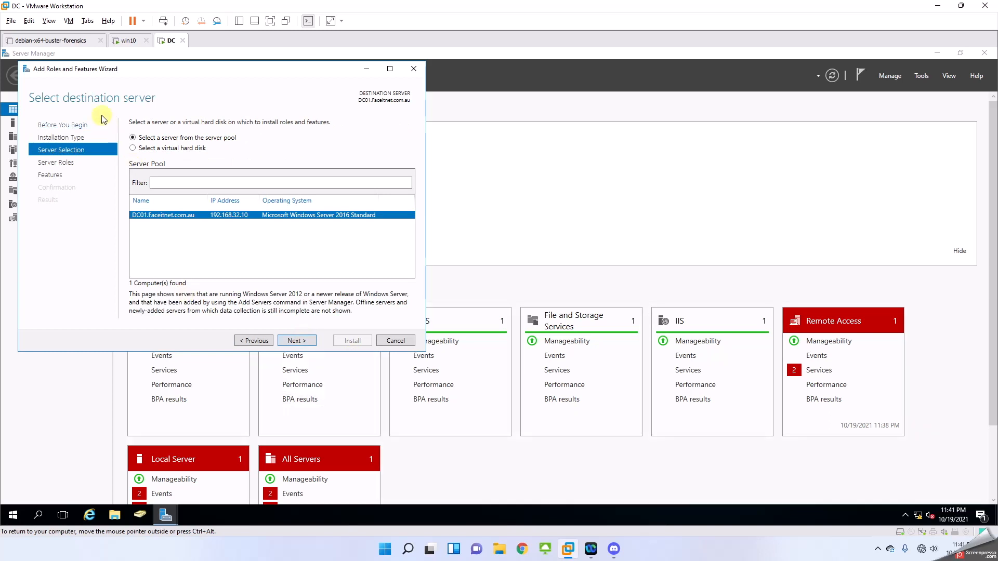
left_click(289, 340)
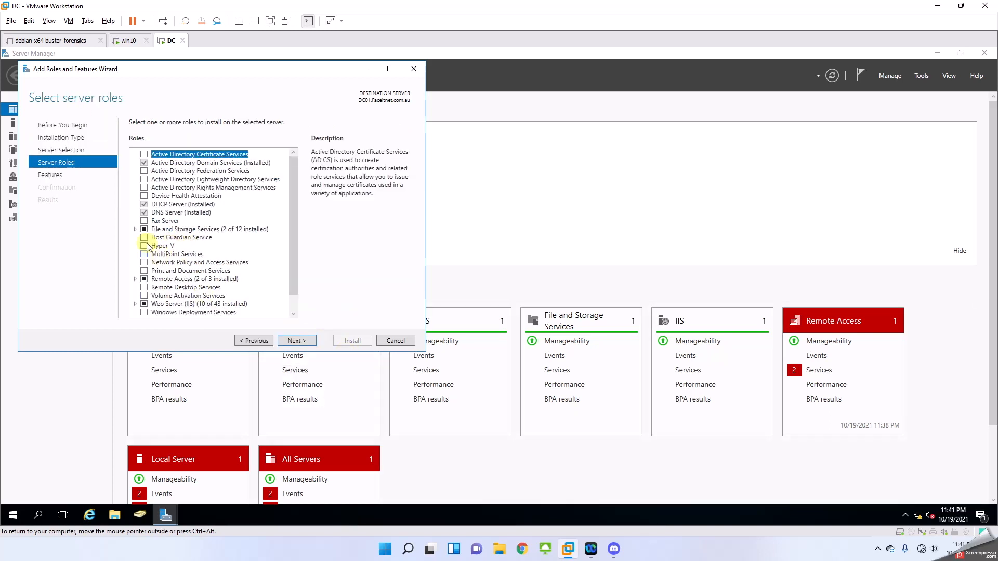
- Select File Server Resource Manager under File and iSCSI Services for installation, including its required management tools
left_click(136, 229)
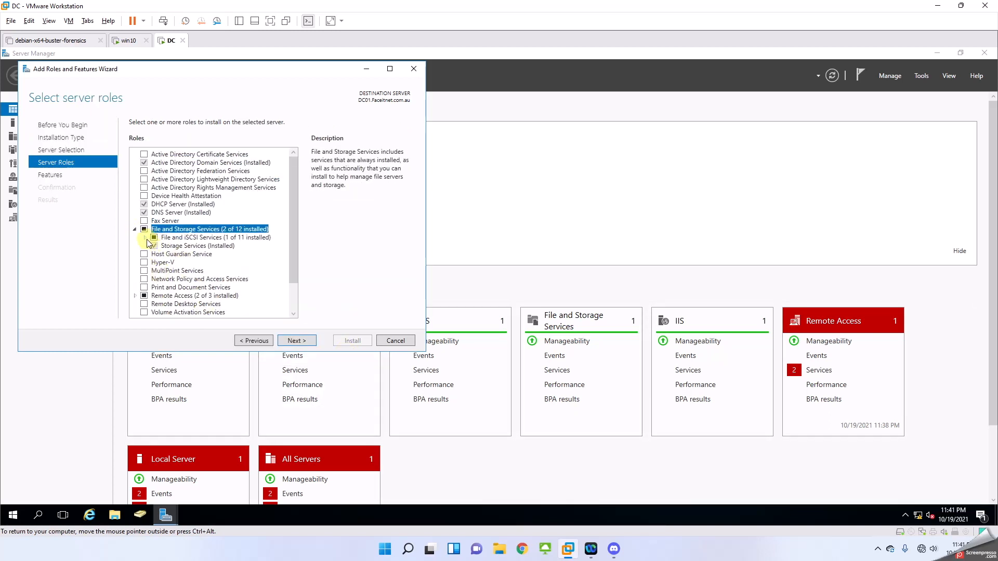
left_click(145, 238)
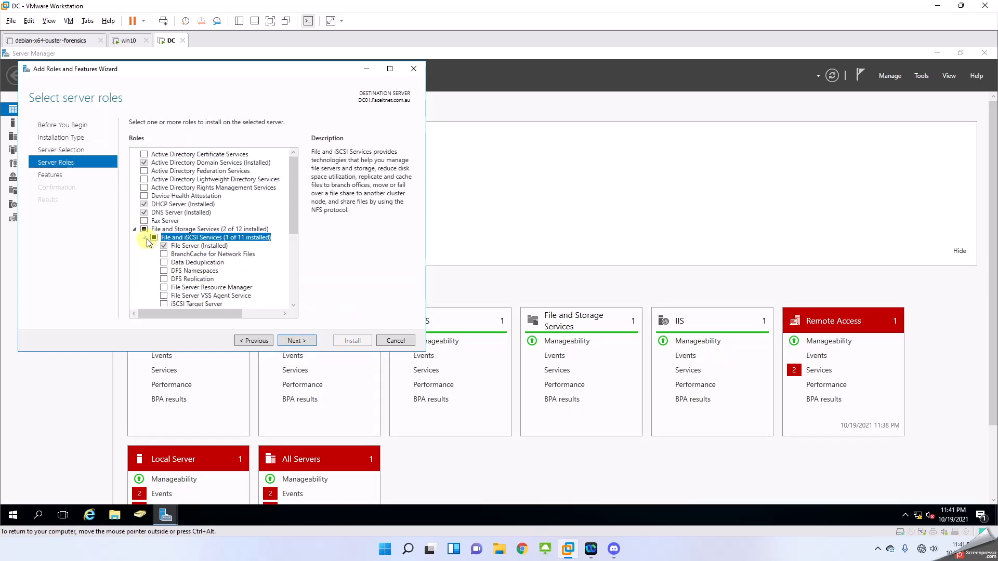
left_click(181, 290)
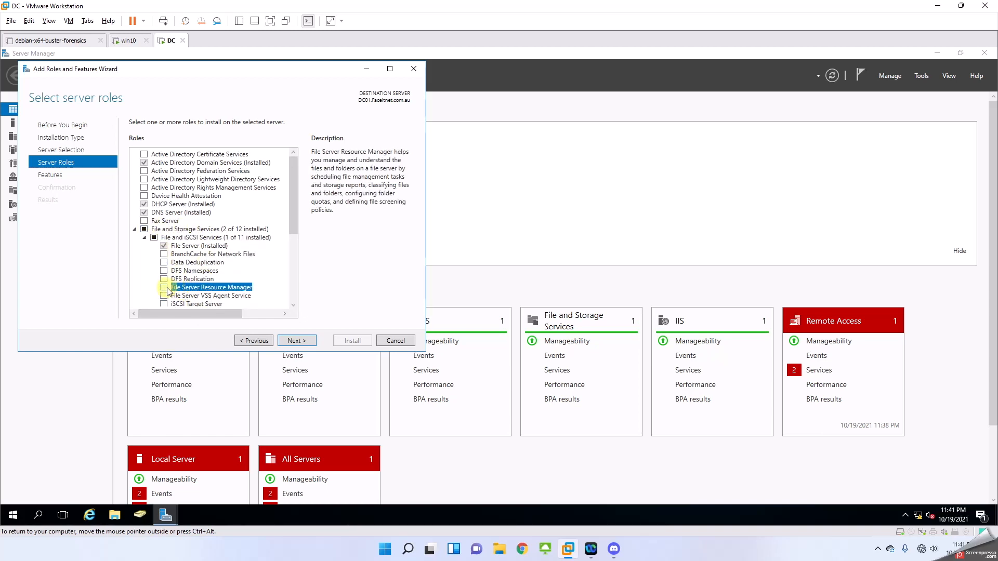
left_click(165, 288)
left_click(261, 298)
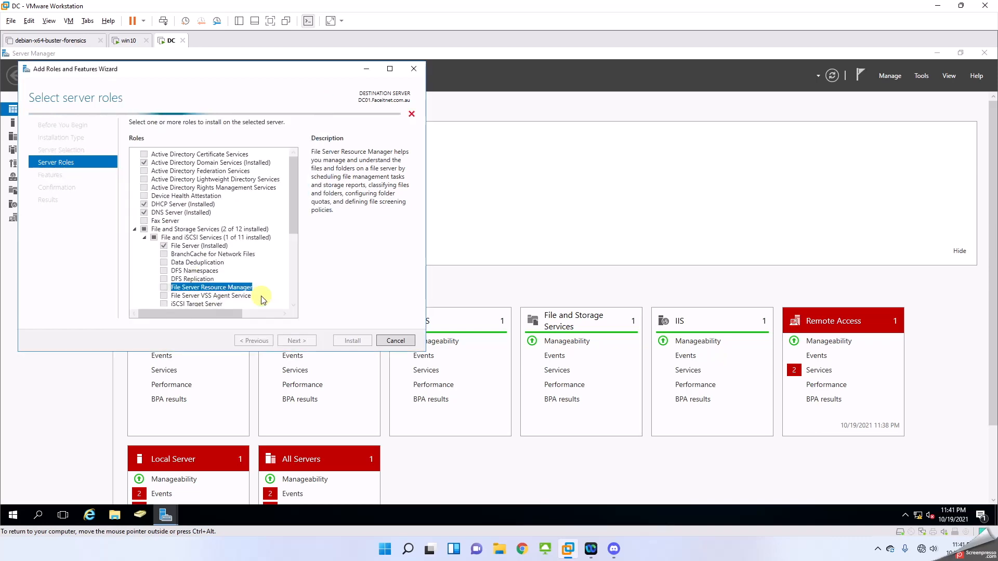
- Install the selected role service without additional features, and move the installation progress window toward the middle of the desktop
left_click(295, 341)
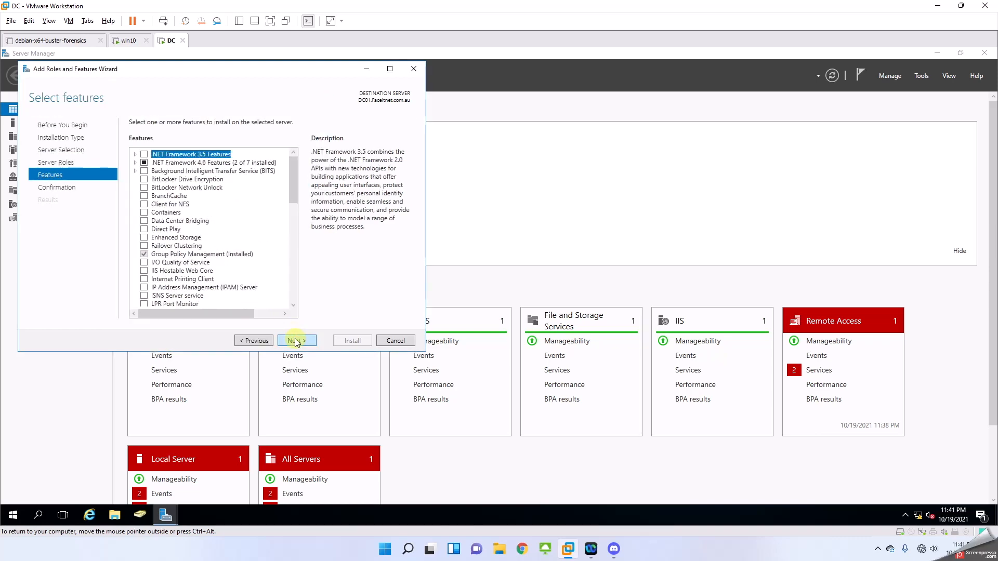
left_click(296, 342)
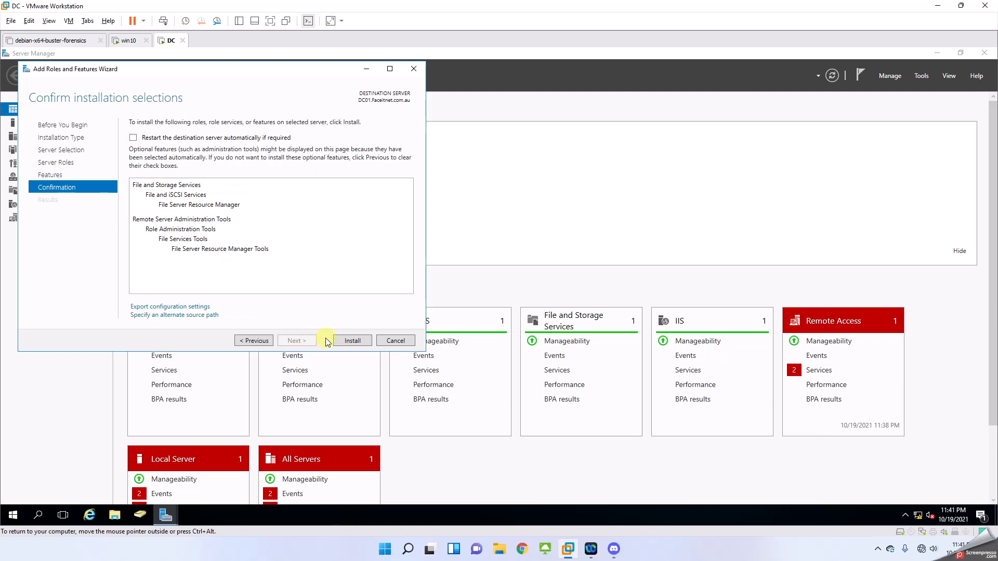
left_click(350, 342)
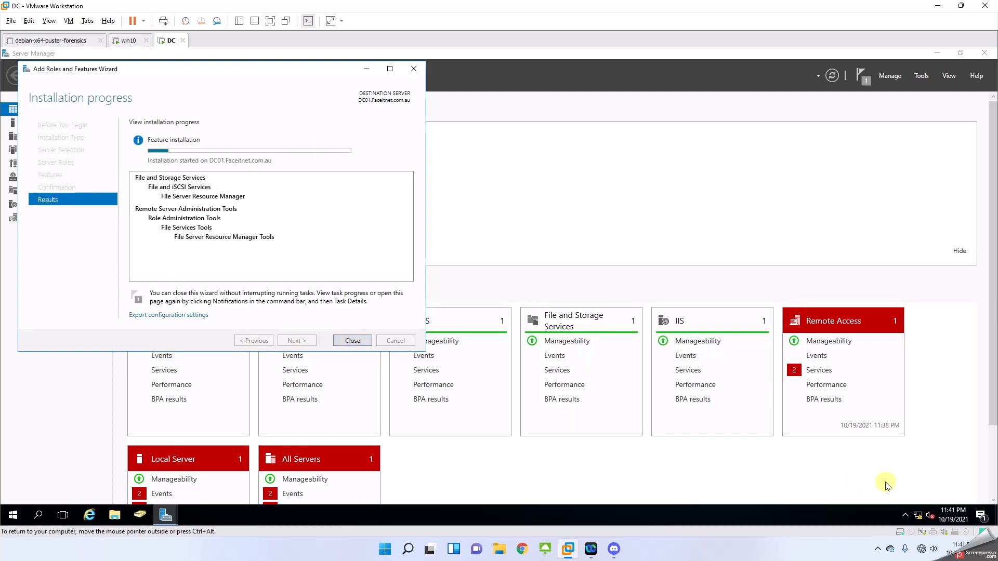
left_click_drag(212, 73, 496, 110)
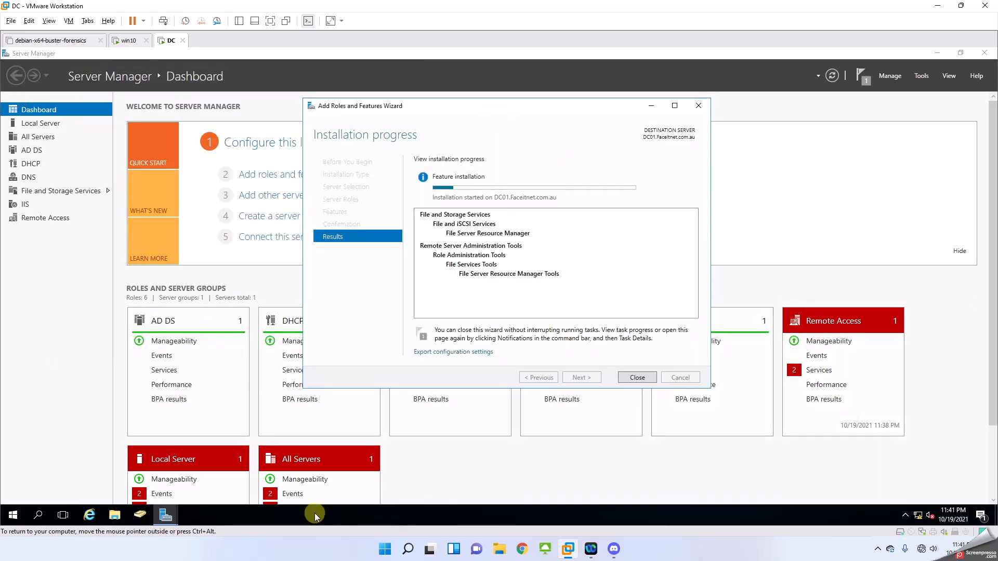
- Open a Command Prompt on the DC machine and check its IP configuration with ipconfig
left_click(39, 516)
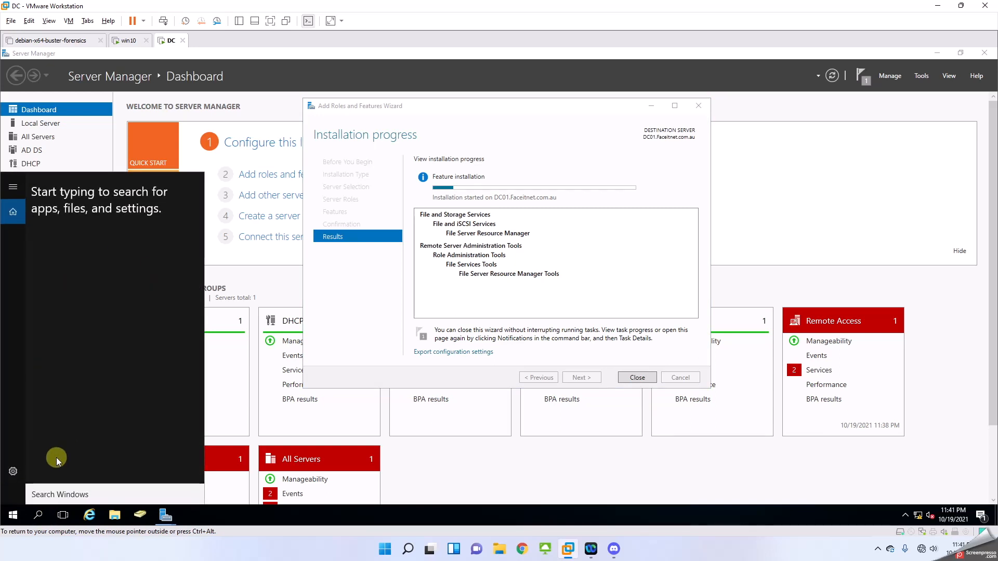
type("cmd")
key("Return")
type("ipconfig")
key("Return")
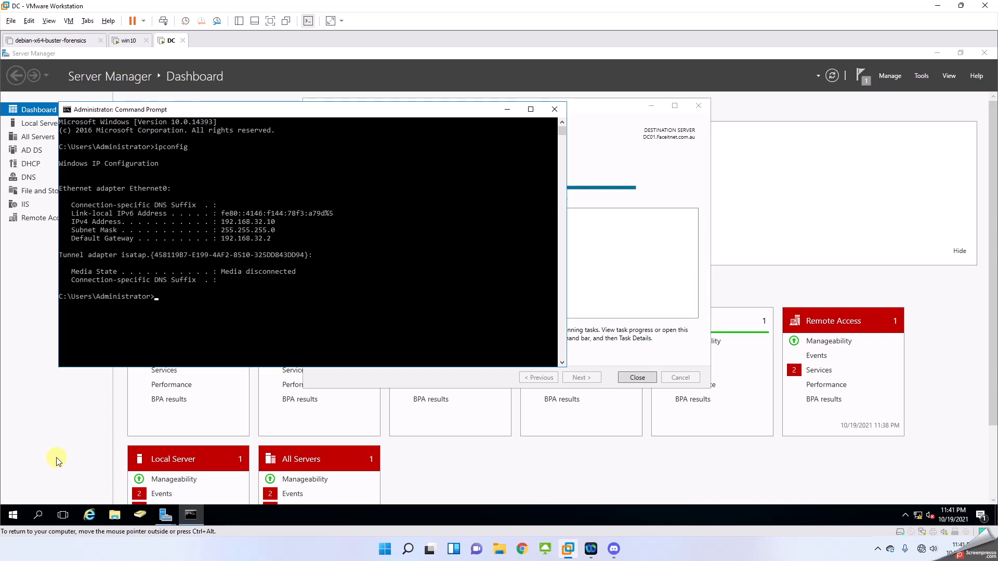
- Switch to the win10 virtual machine and sign in by entering the account password
left_click(139, 44)
left_click(334, 185)
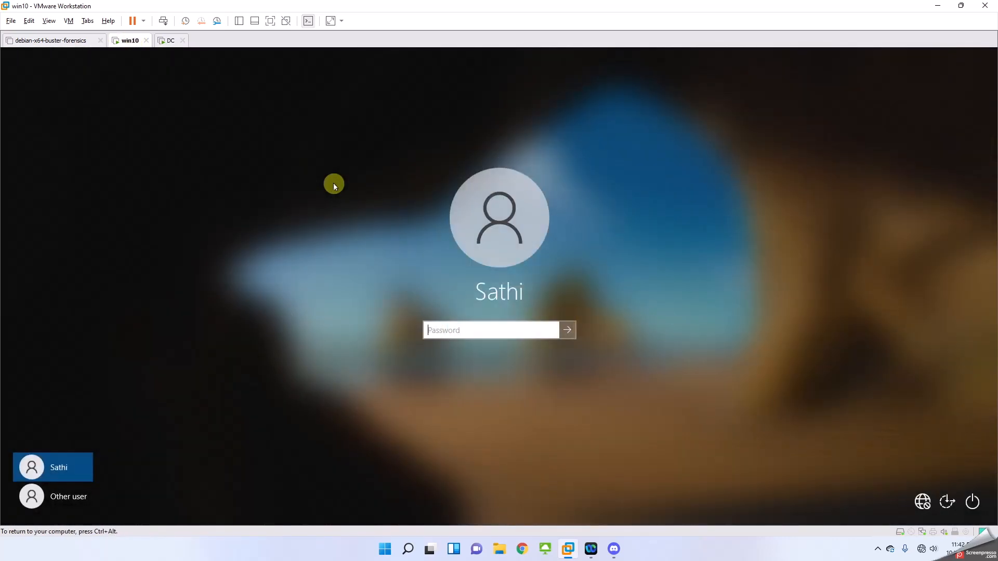
type("•••••••••")
key("Return")
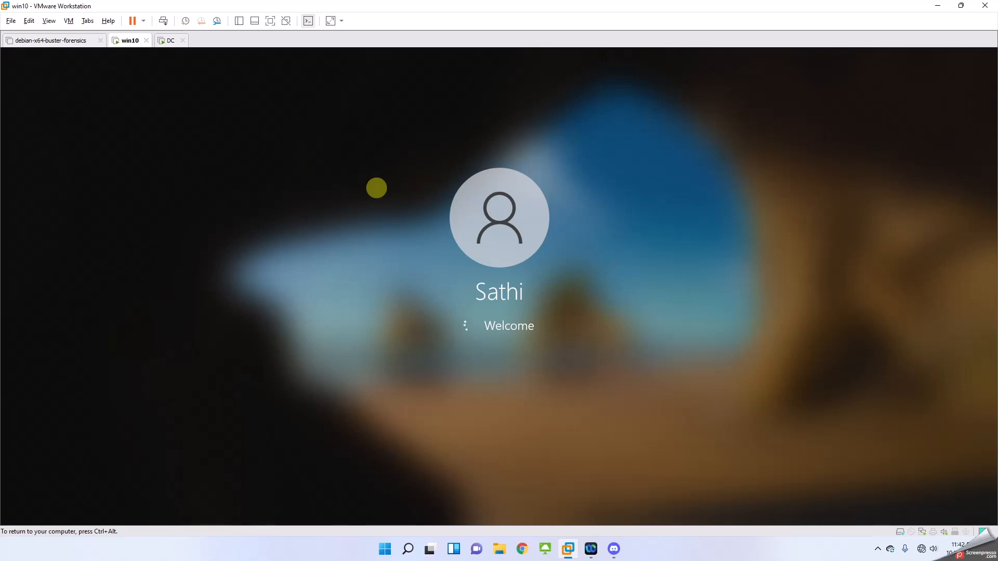
- Return to the DC machine, minimize the Command Prompt and close the Add Roles and Features Wizard
left_click(168, 41)
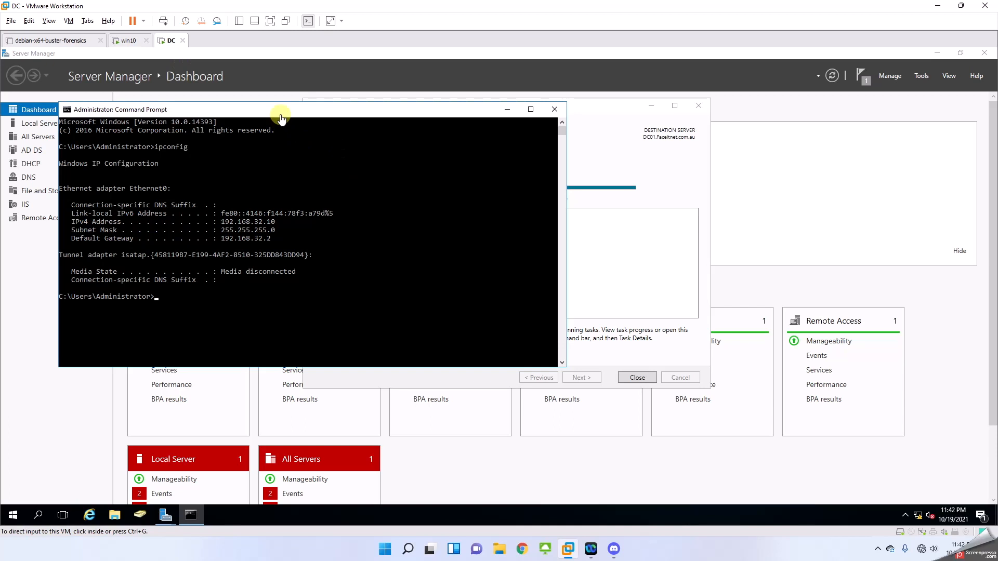
left_click(508, 110)
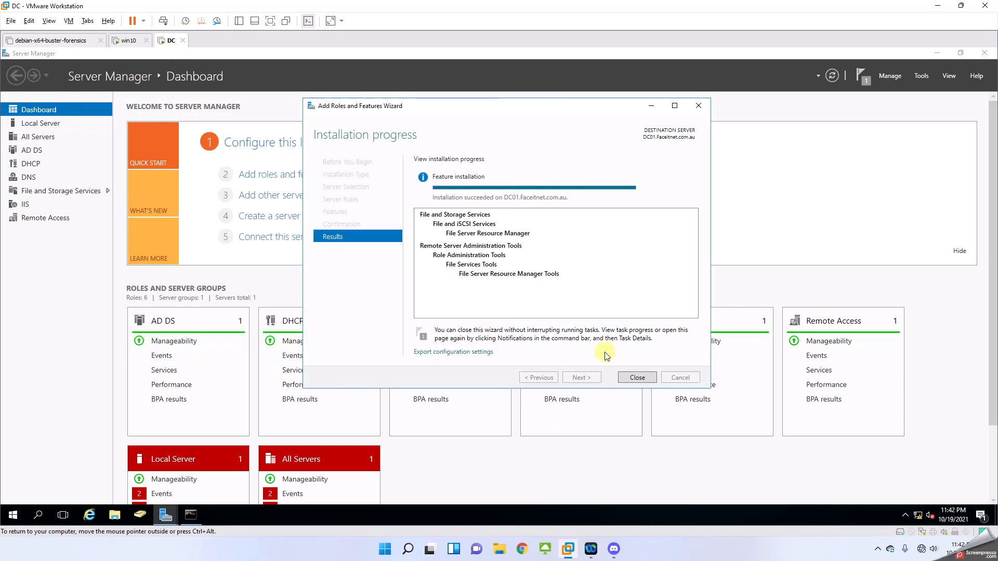
left_click(635, 378)
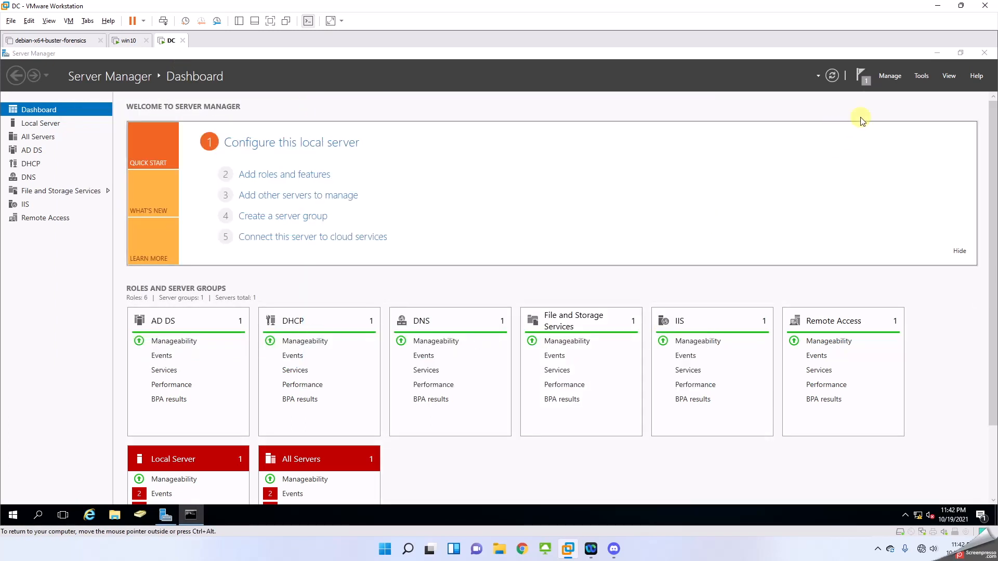
- Switch back to the win10 virtual machine and open File Explorer
left_click(129, 41)
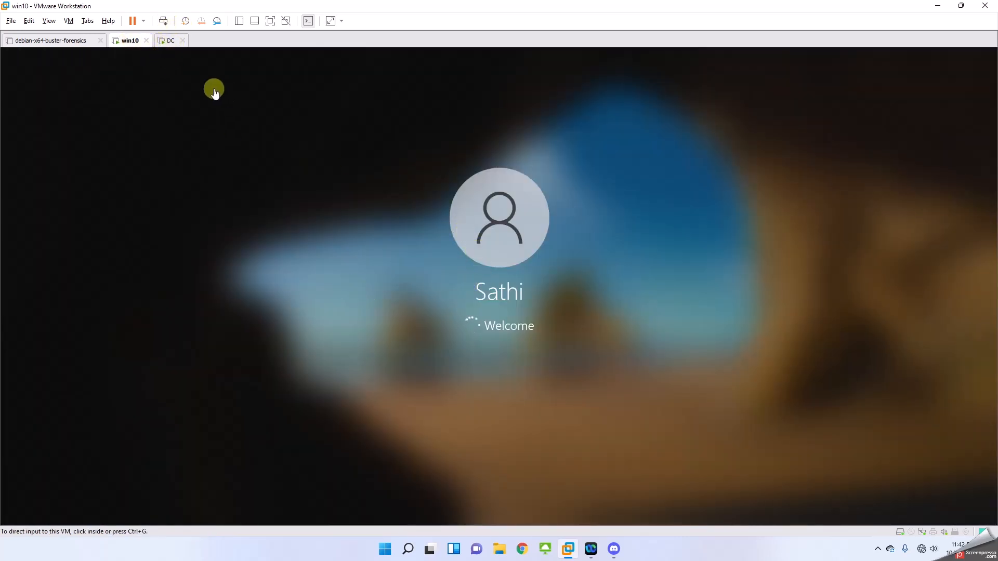
left_click(174, 43)
left_click(129, 40)
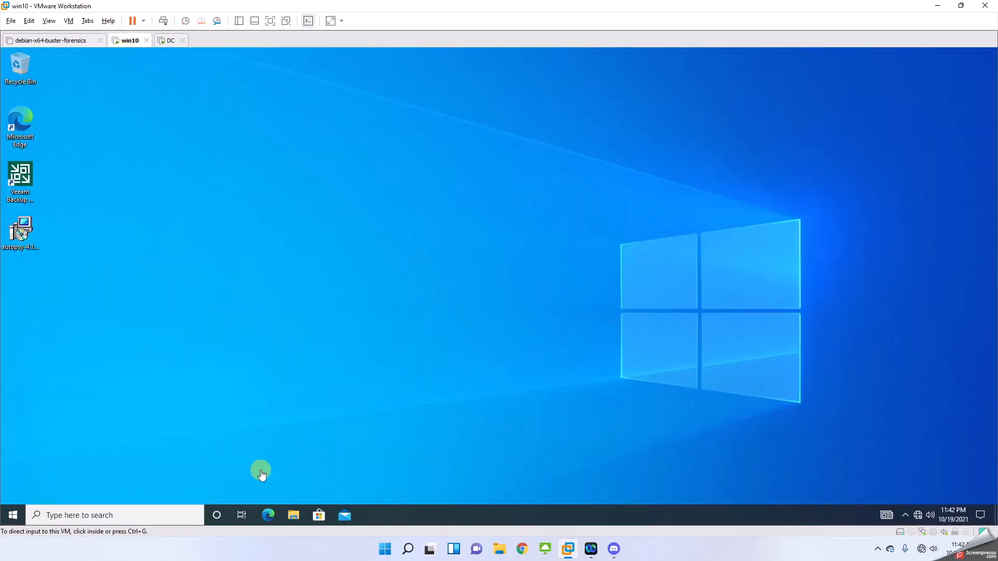
left_click(149, 113)
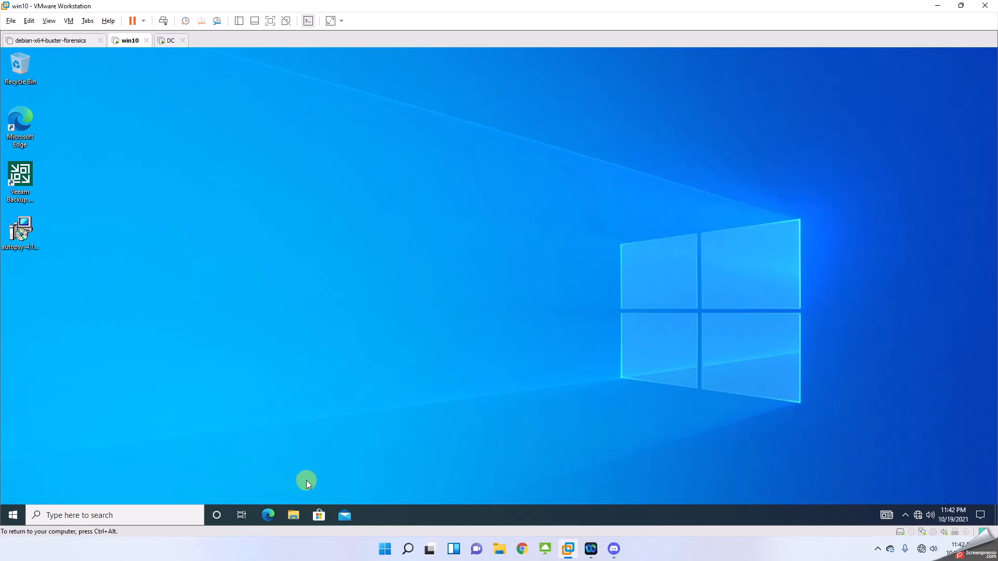
left_click(293, 515)
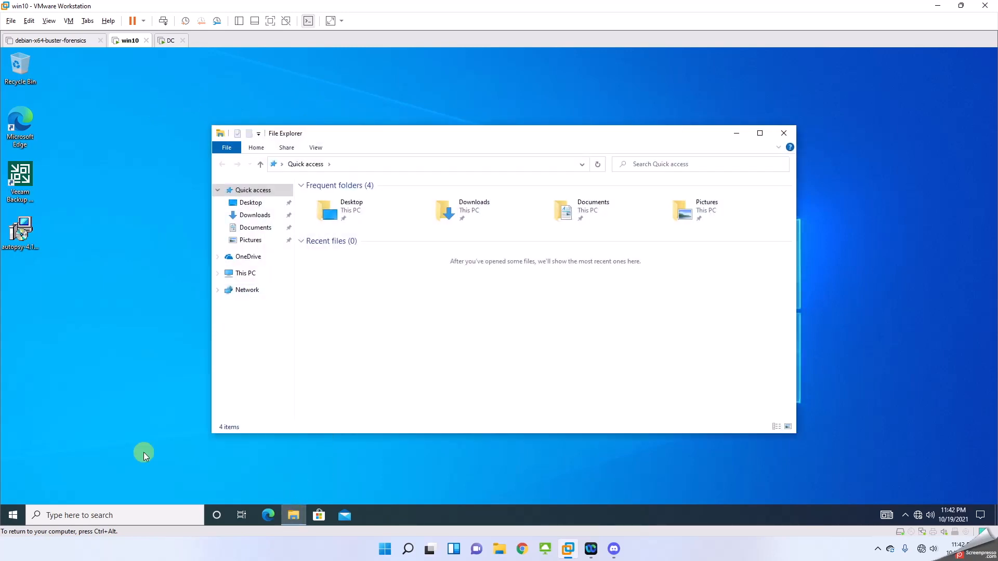
- Open a Command Prompt on the win10 machine and check its IP configuration with ipconfig
left_click(66, 516)
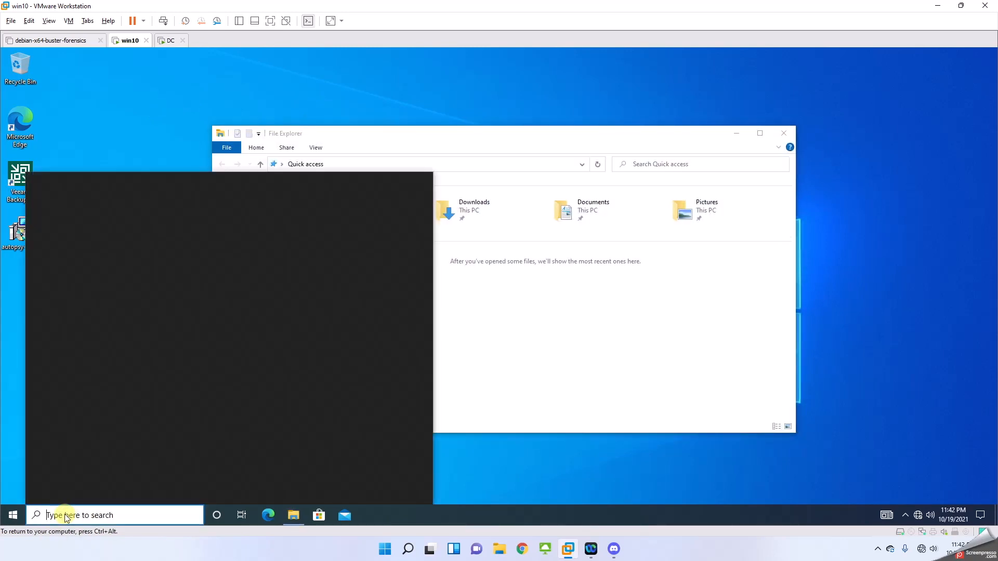
type("cmd")
key("Return")
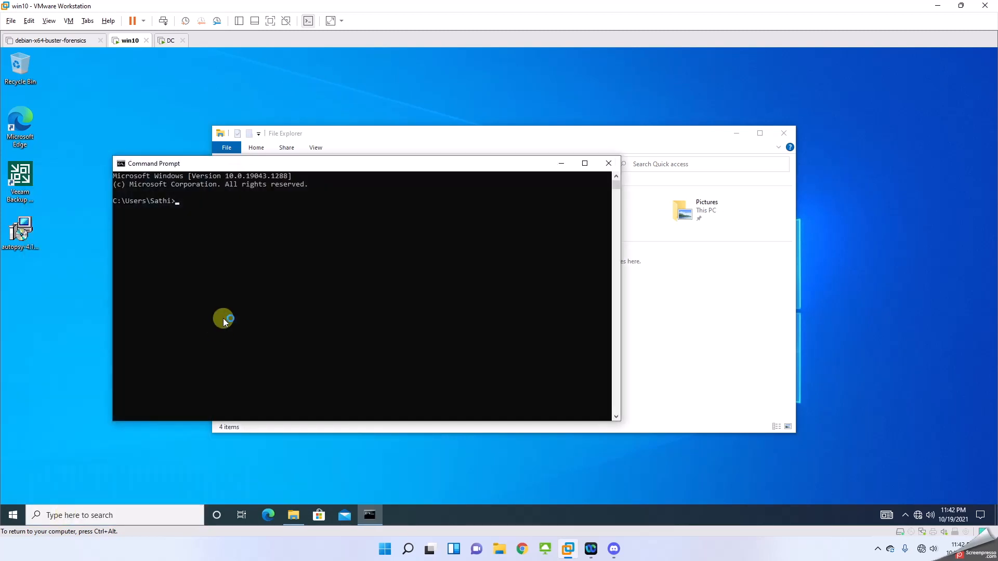
type("ipconfig")
key("Return")
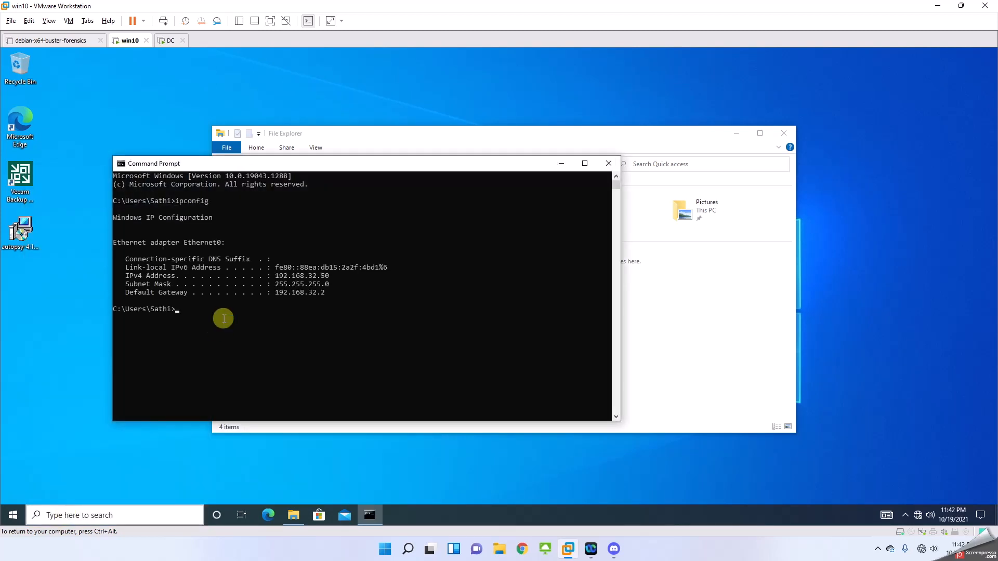
- Close the Command Prompt and browse to the domain controller's network shares at \\192.168.32.10 in File Explorer
left_click(608, 163)
left_click(524, 165)
type("\\\\")
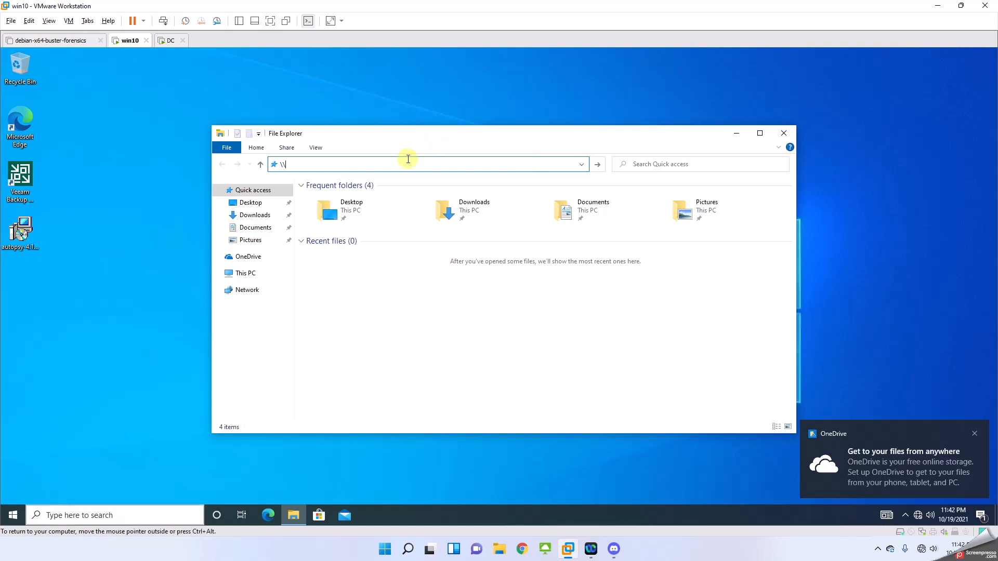
type("192")
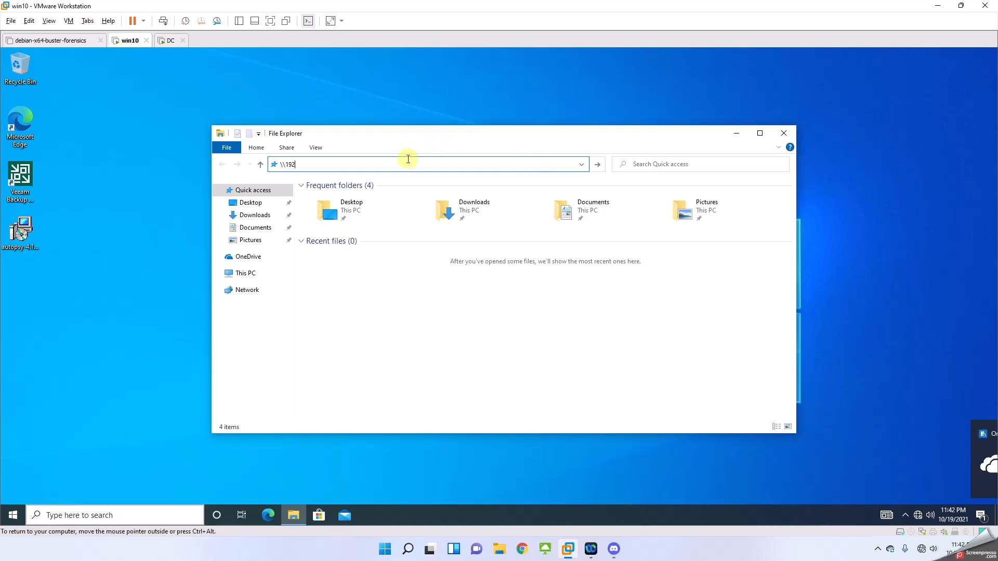
type(".168.32.10")
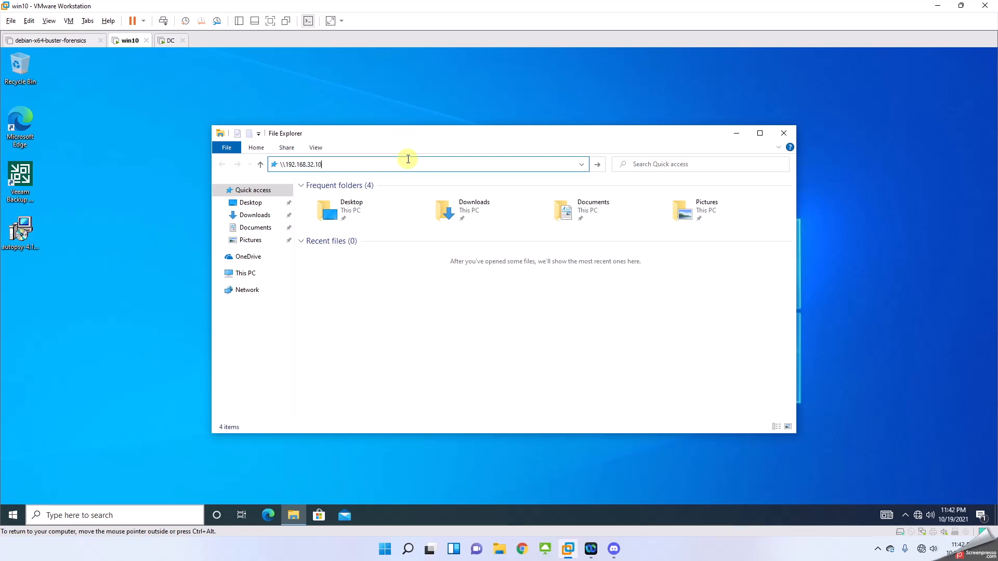
key("Return")
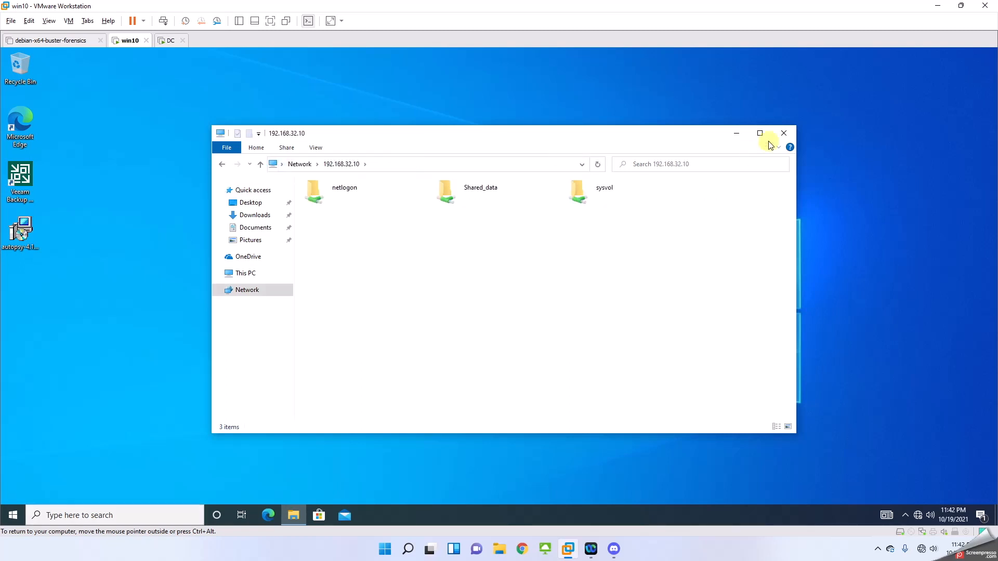
- Close File Explorer on win10, switch to the DC machine and open File Server Resource Manager from Server Manager
left_click(784, 135)
left_click(170, 40)
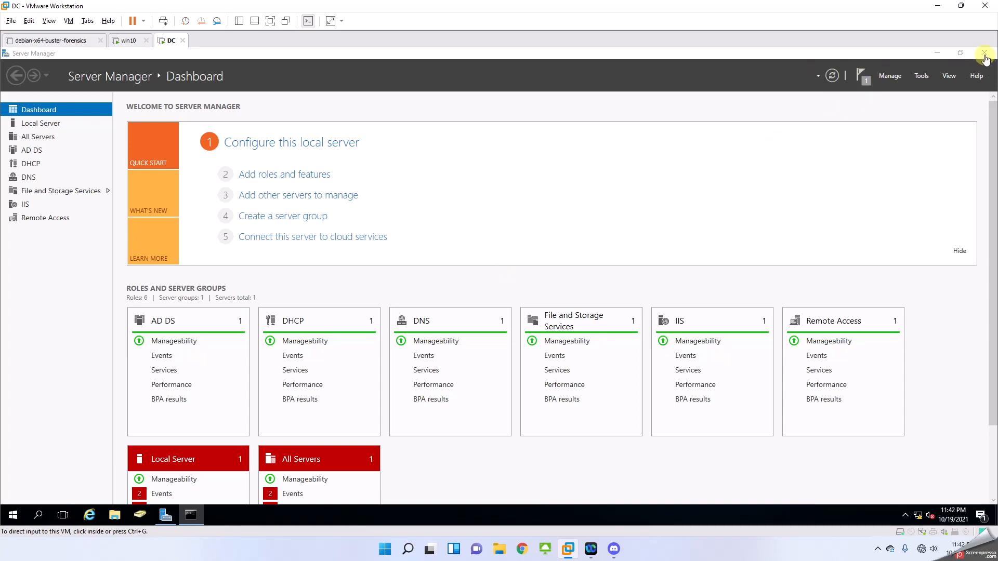
left_click(924, 77)
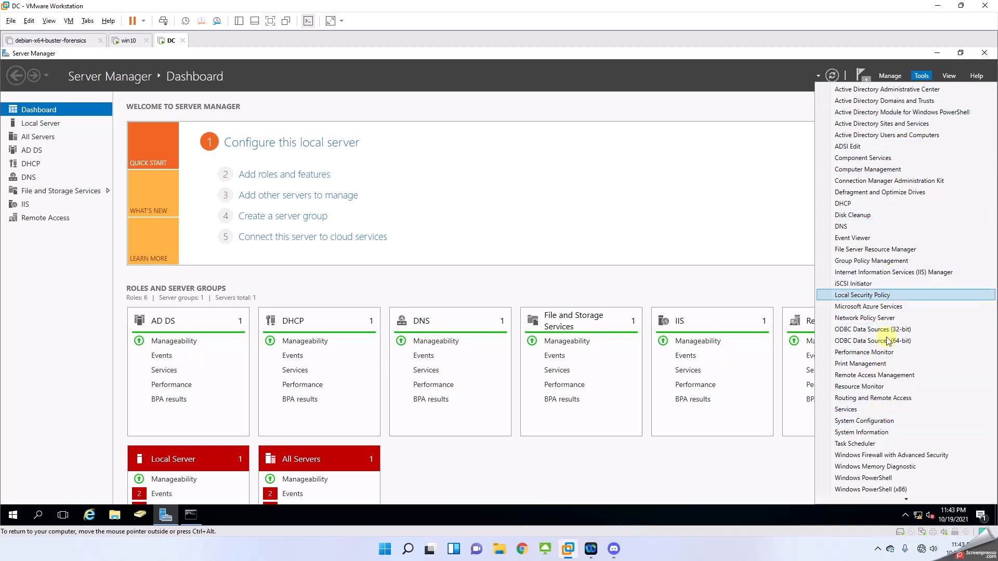
left_click(880, 251)
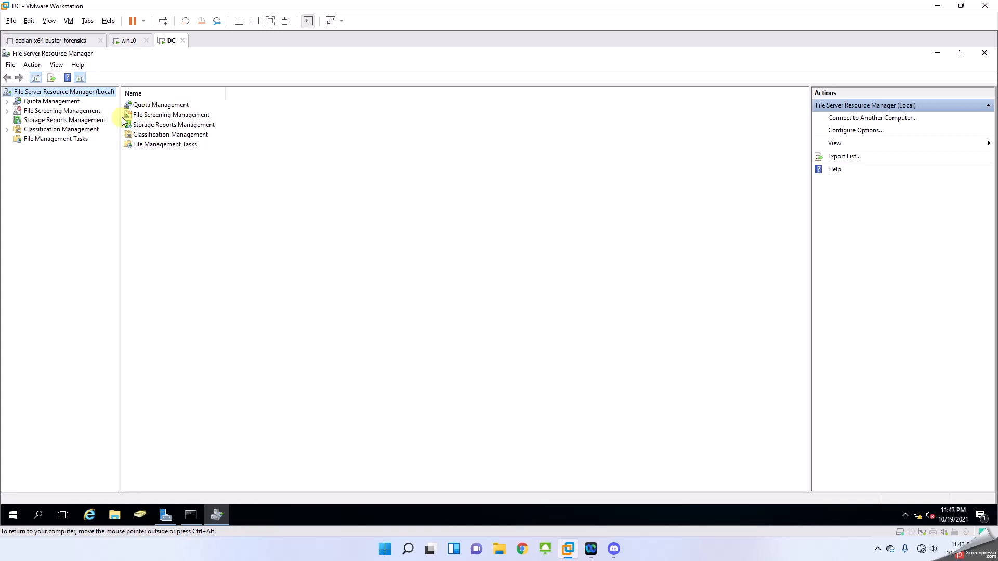
- Examine the File Screening Management, Storage Reports Management, Quotas and Quota Templates sections, including the Monitor 500 MB Share template
left_click(58, 111)
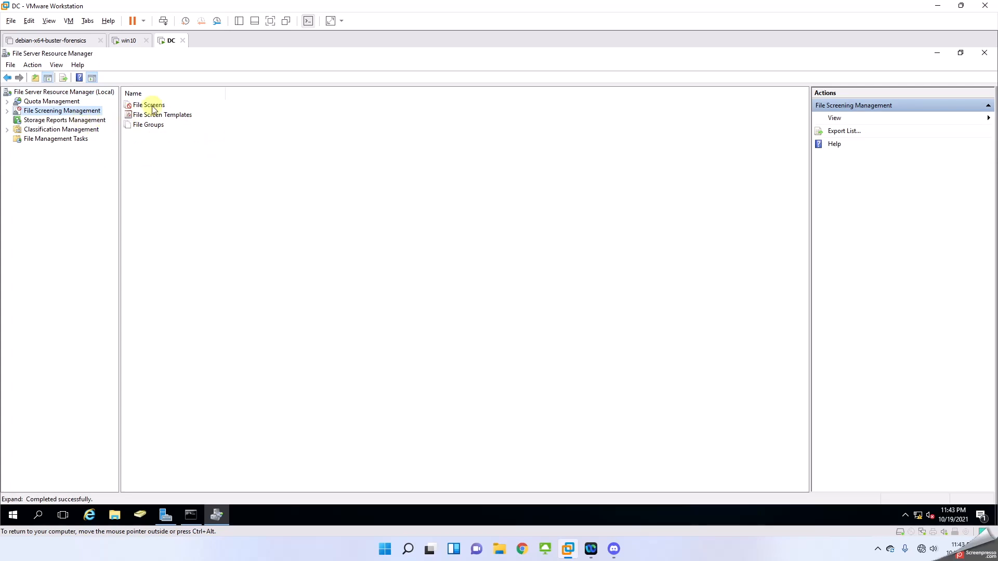
left_click(39, 123)
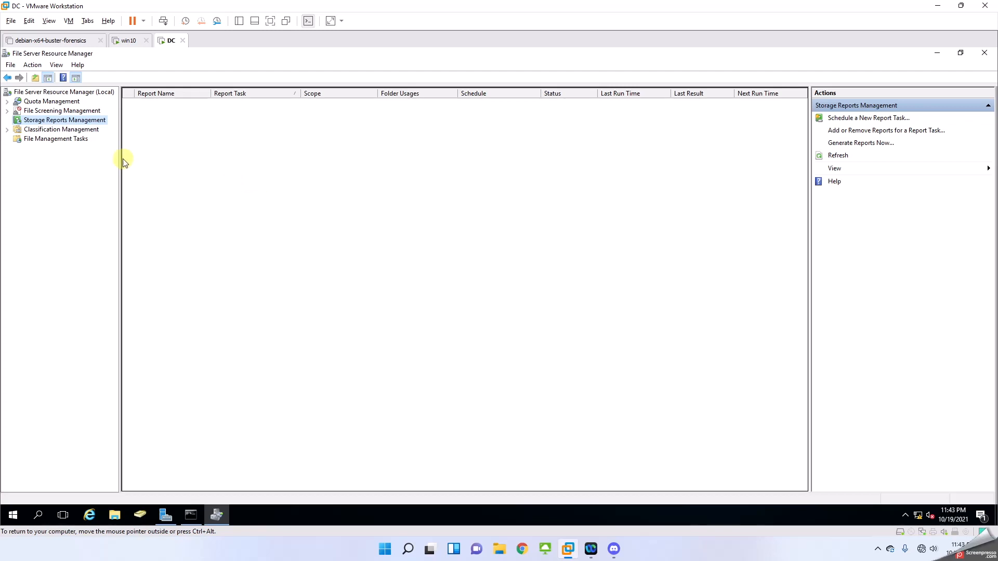
left_click(7, 101)
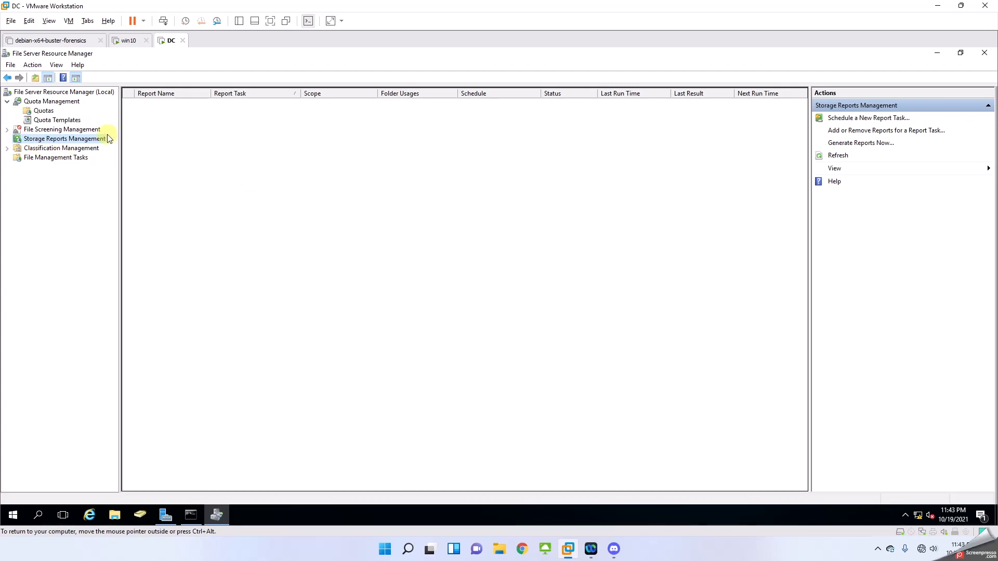
left_click(61, 121)
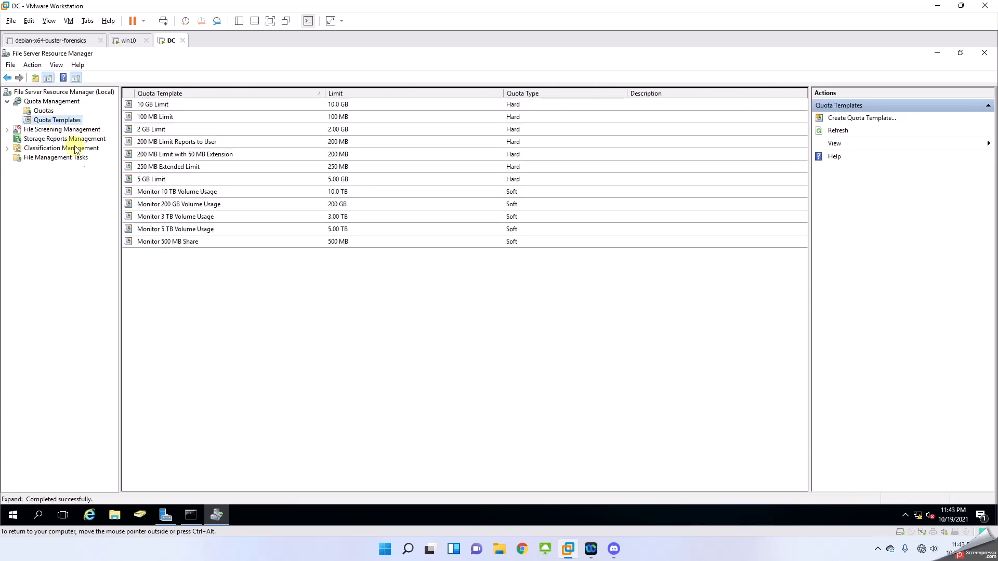
left_click(43, 114)
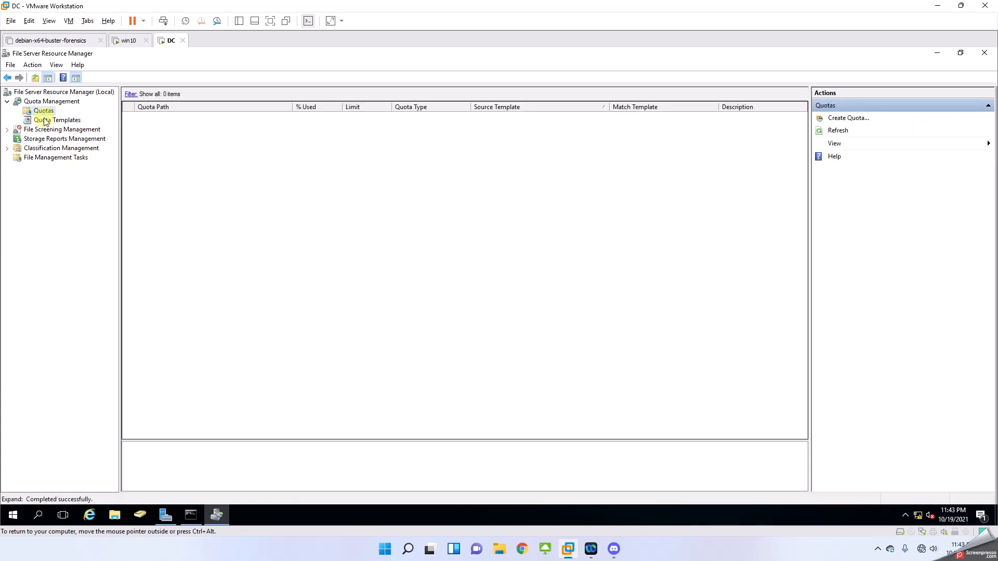
left_click(47, 122)
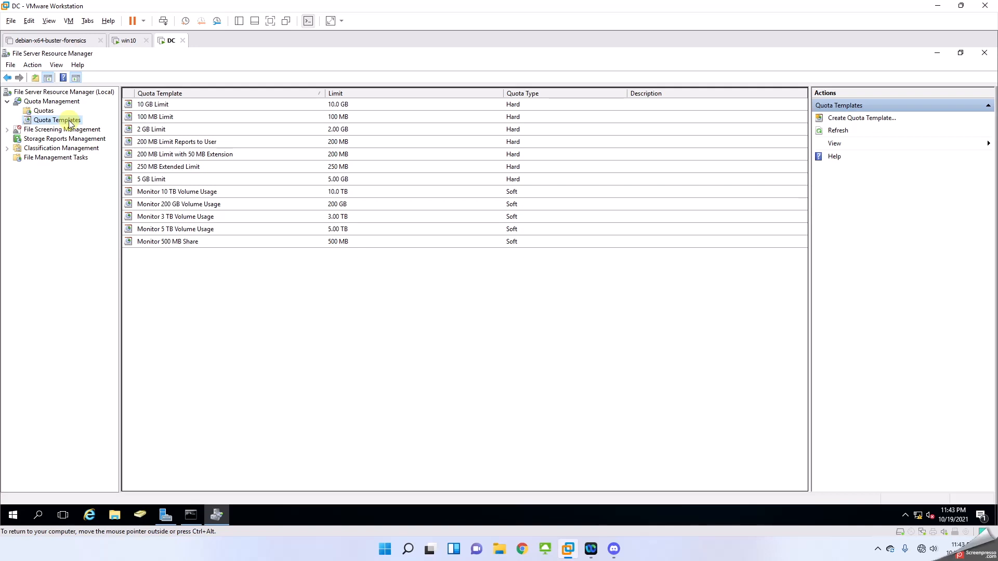
left_click(37, 111)
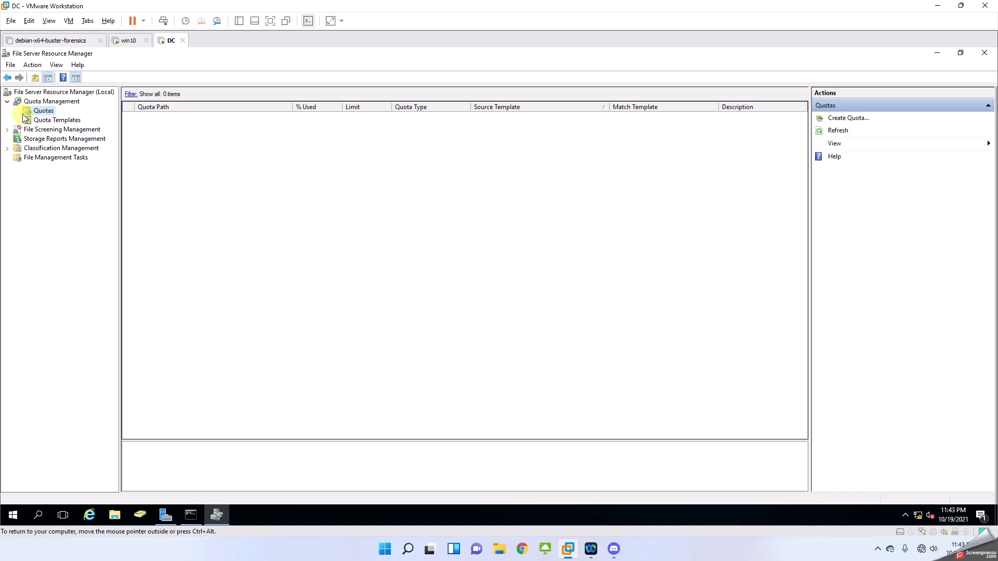
left_click(45, 122)
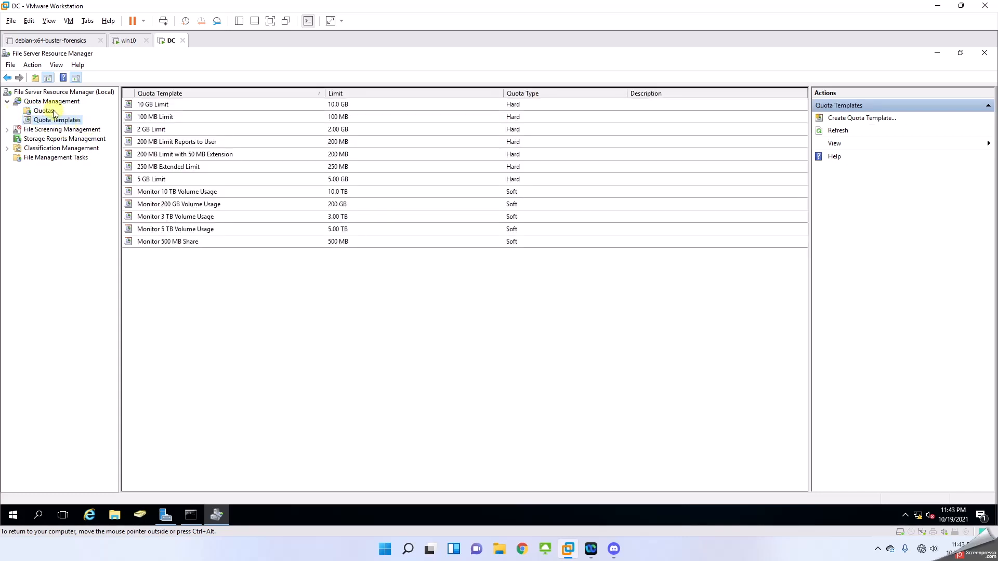
left_click(42, 111)
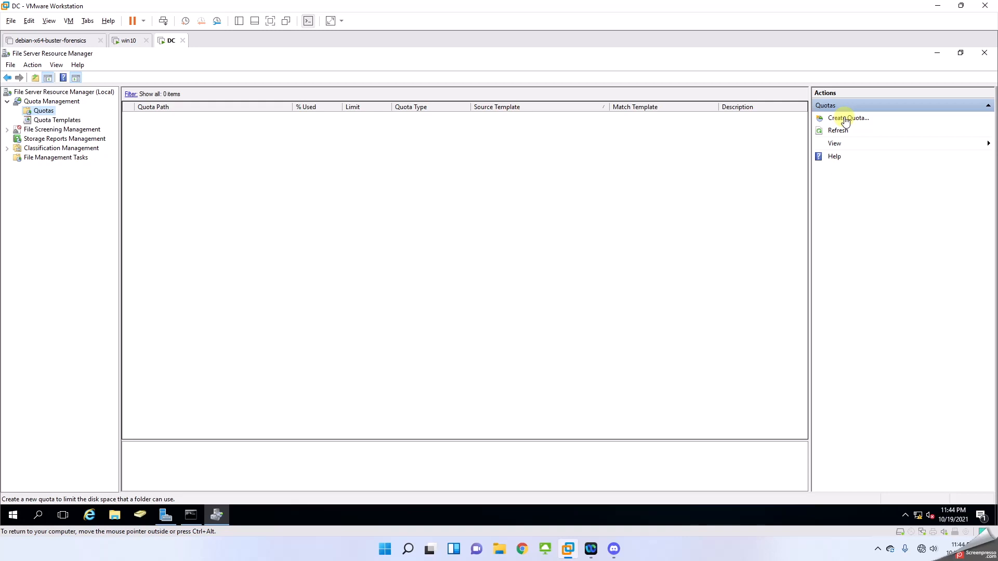
left_click(60, 121)
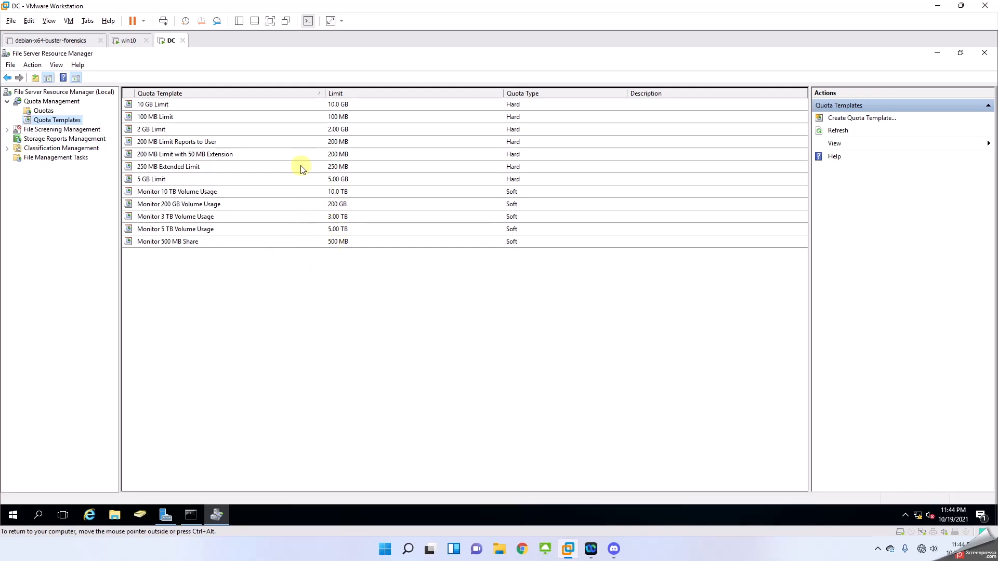
left_click(165, 243)
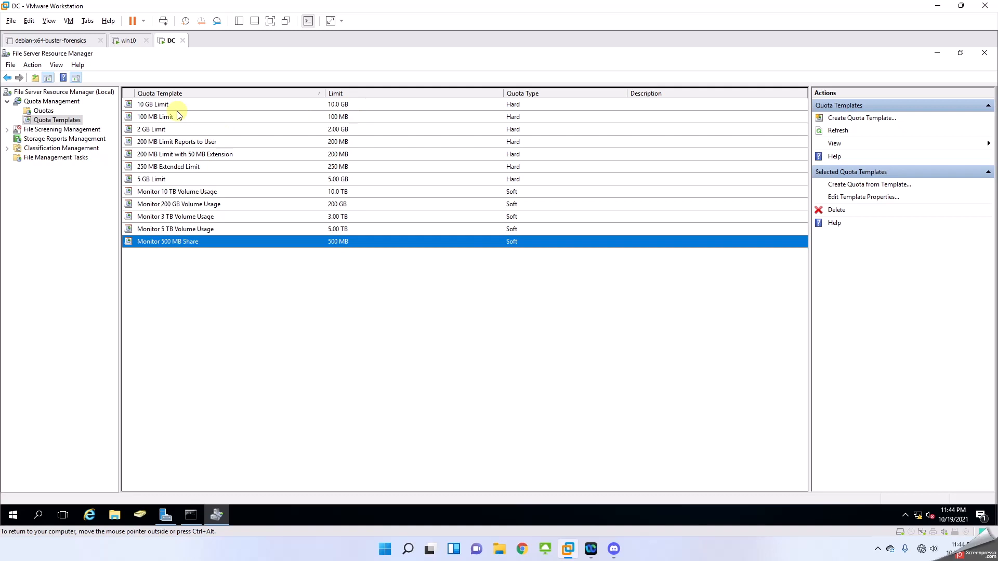
- Start a new quota template named "500MB limit" and set its space limit to 500 MB
right_click(66, 120)
left_click(99, 125)
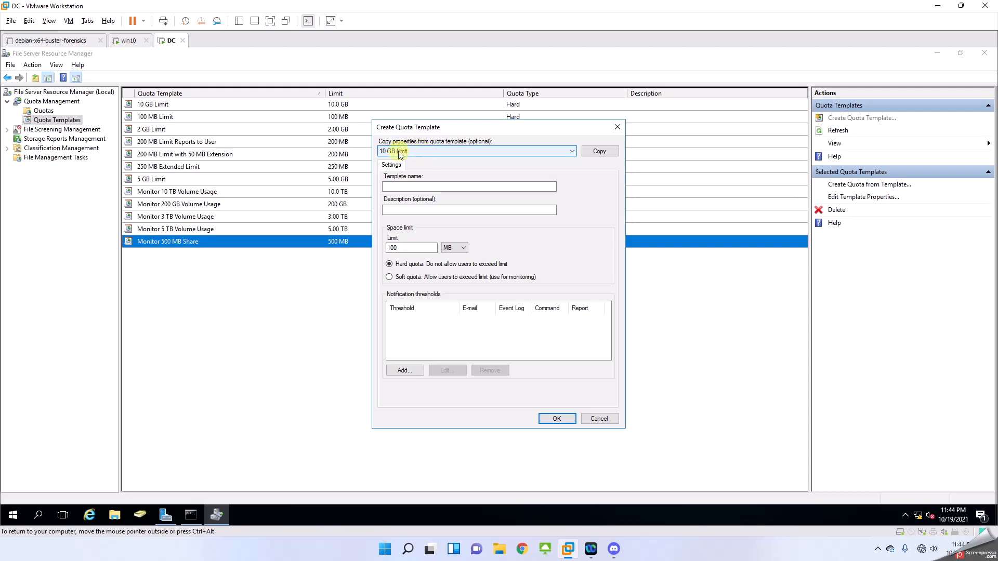
left_click(411, 189)
type("500MB limit")
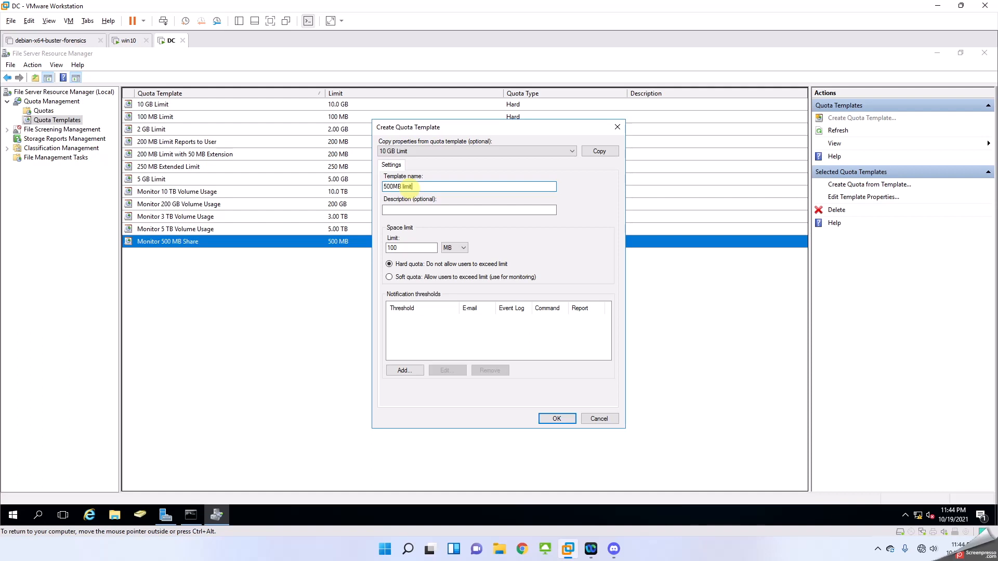
double_click(412, 248)
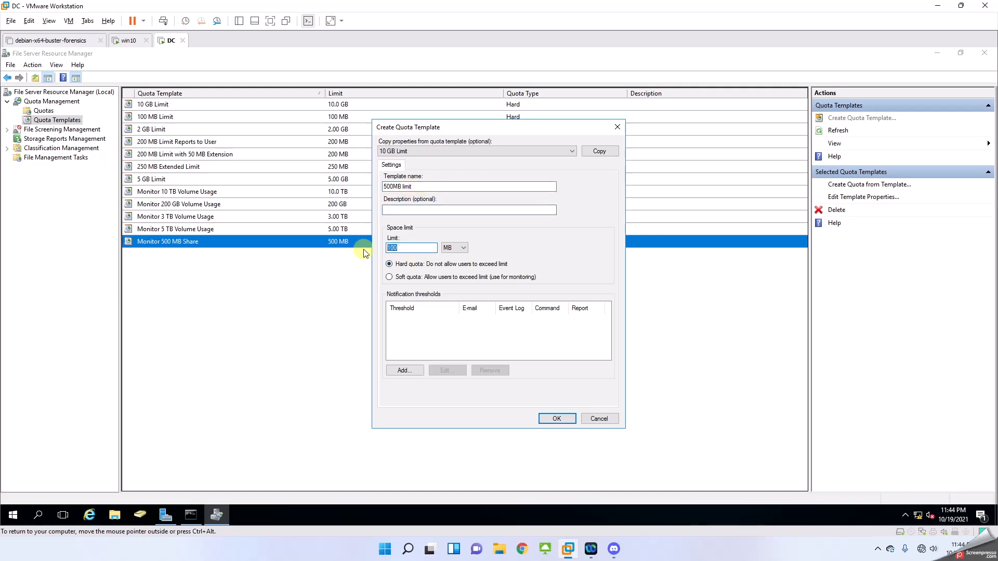
type("500")
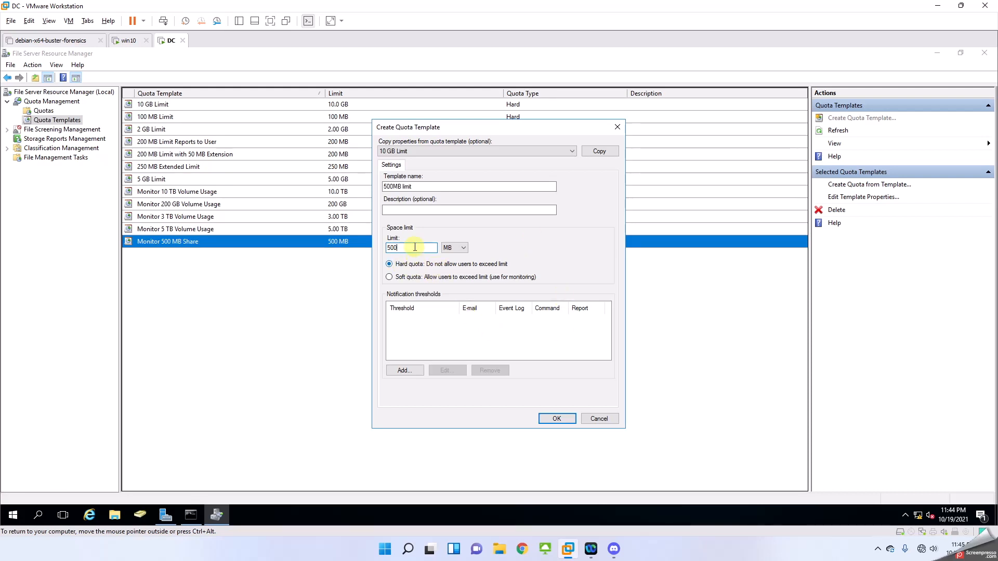
- Add an 85% notification threshold that sends a warning to the event log, and save the quota template
left_click(402, 368)
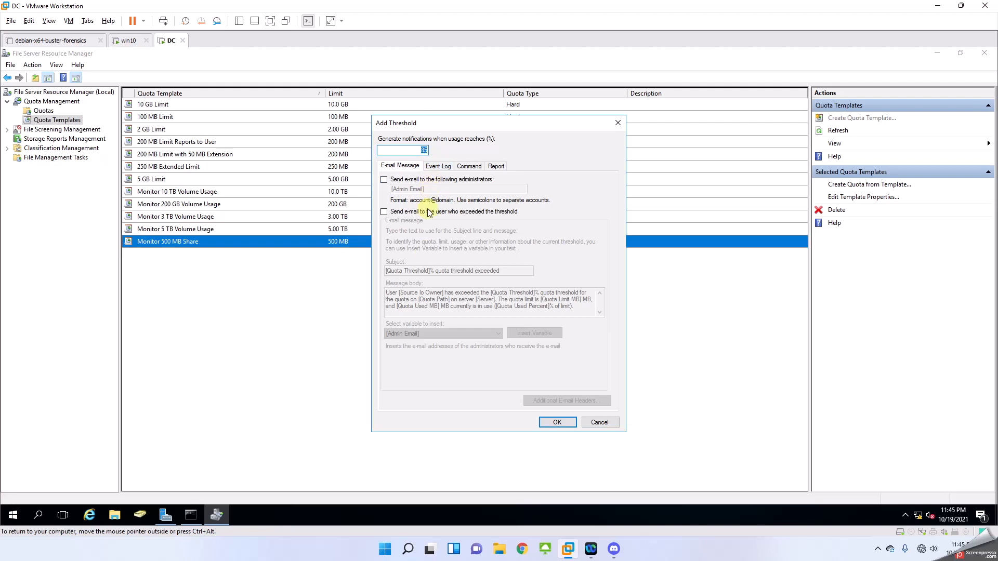
left_click(428, 168)
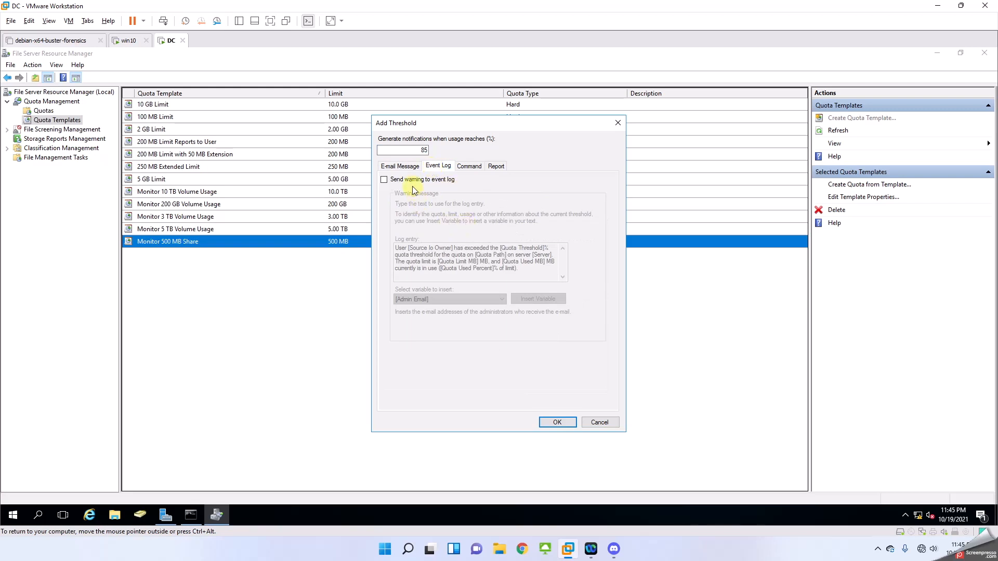
left_click(411, 168)
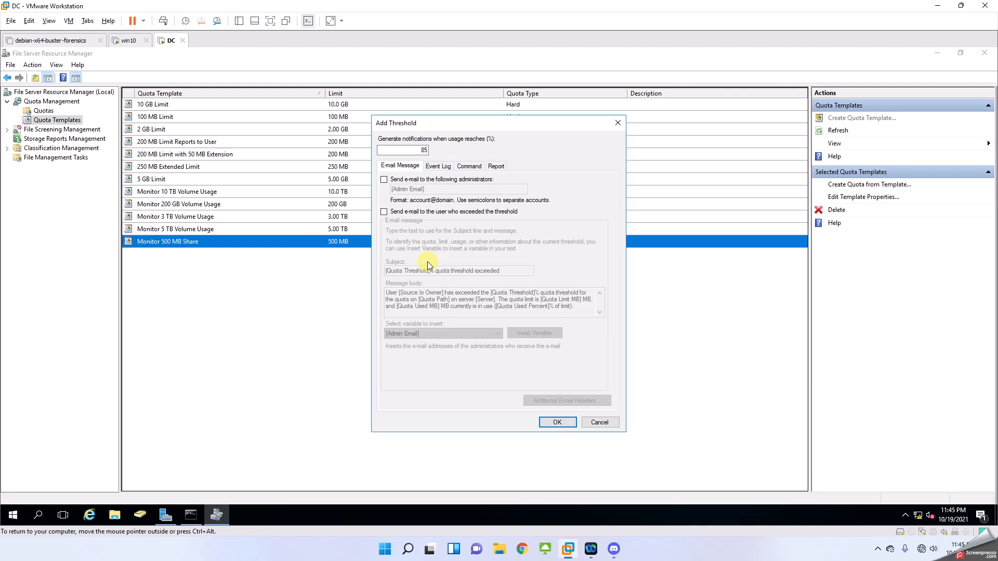
left_click(443, 168)
left_click(482, 169)
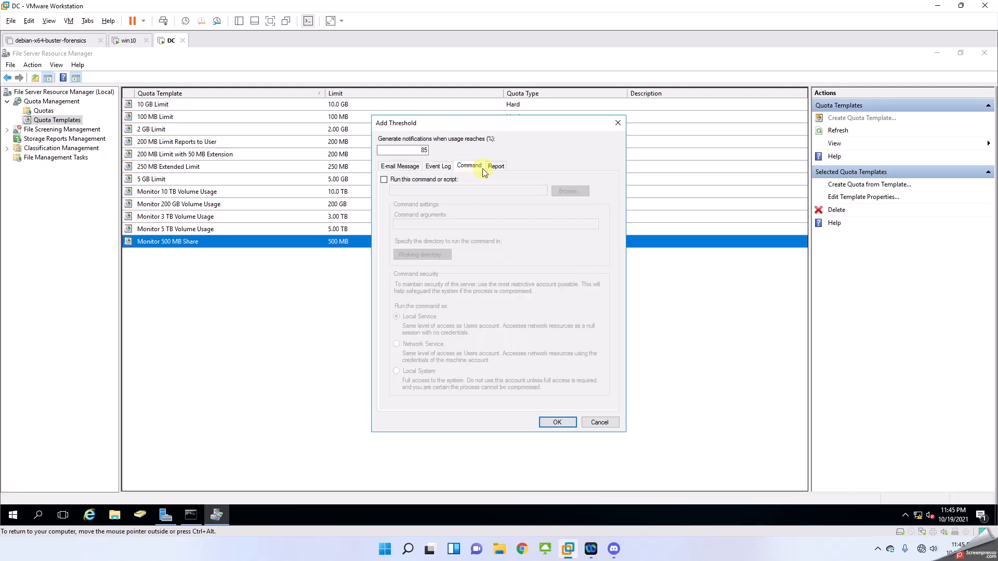
left_click(492, 167)
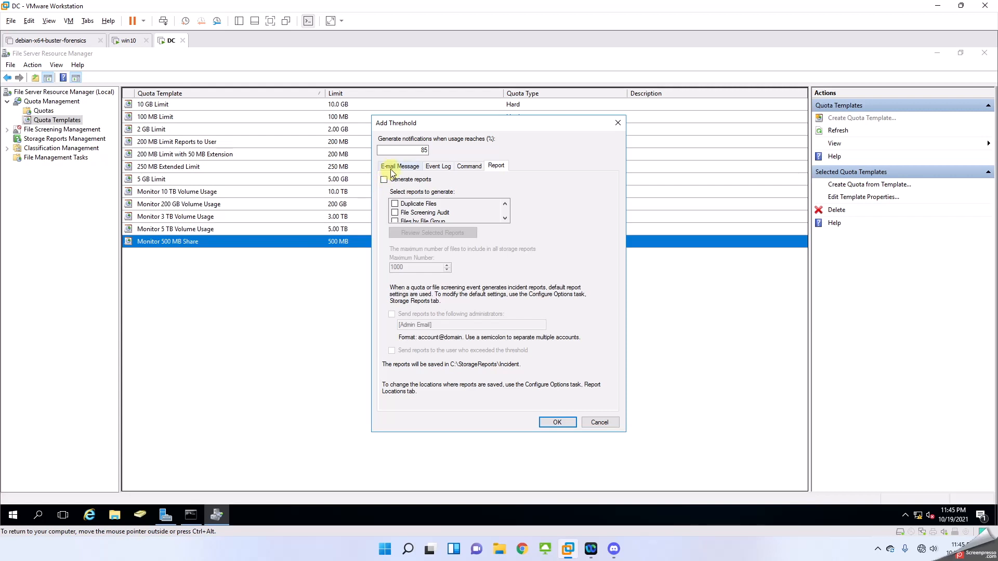
left_click(437, 168)
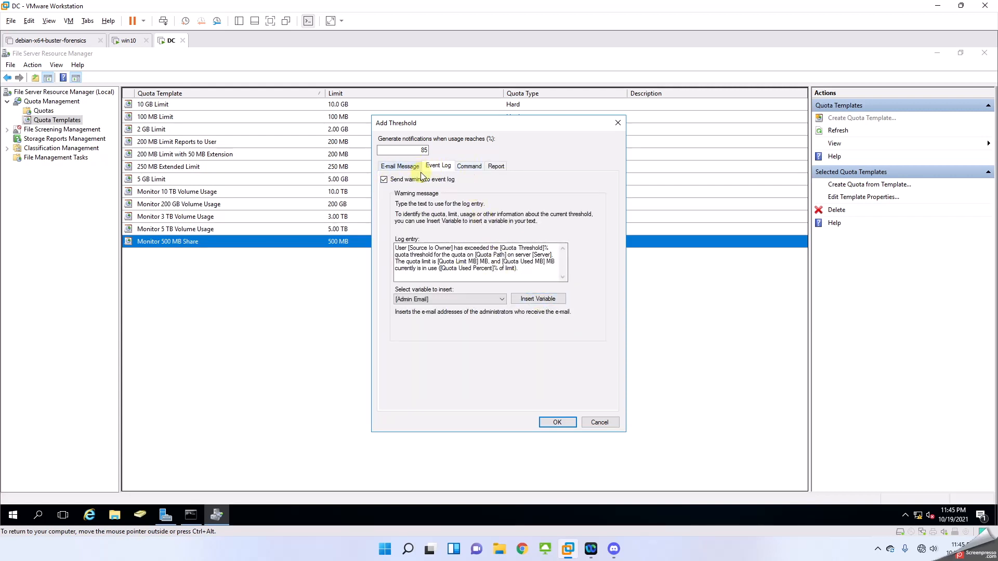
left_click(555, 423)
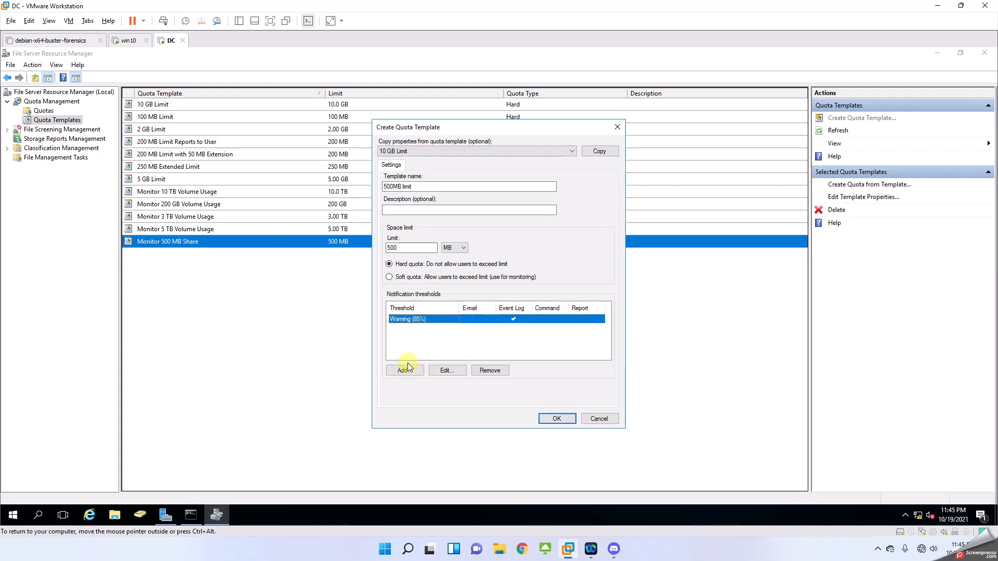
left_click(545, 420)
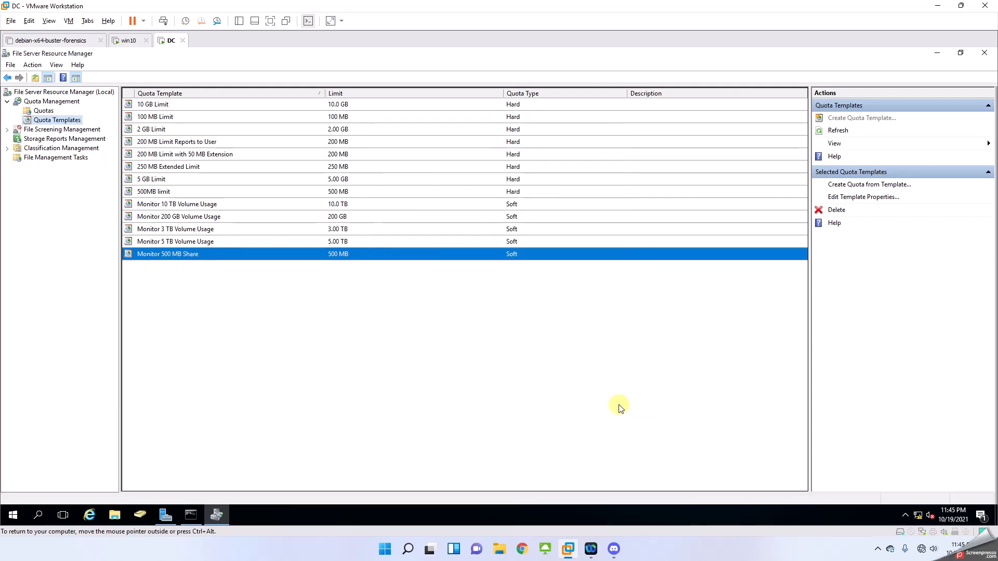
- Review the properties of the "500MB limit" quota template and close them without applying changes
left_click(173, 192)
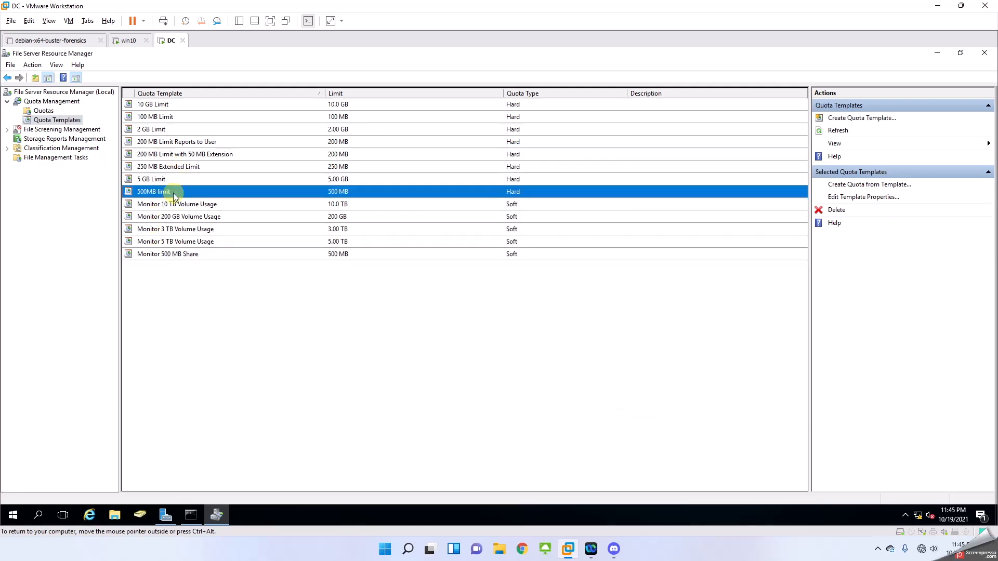
double_click(352, 190)
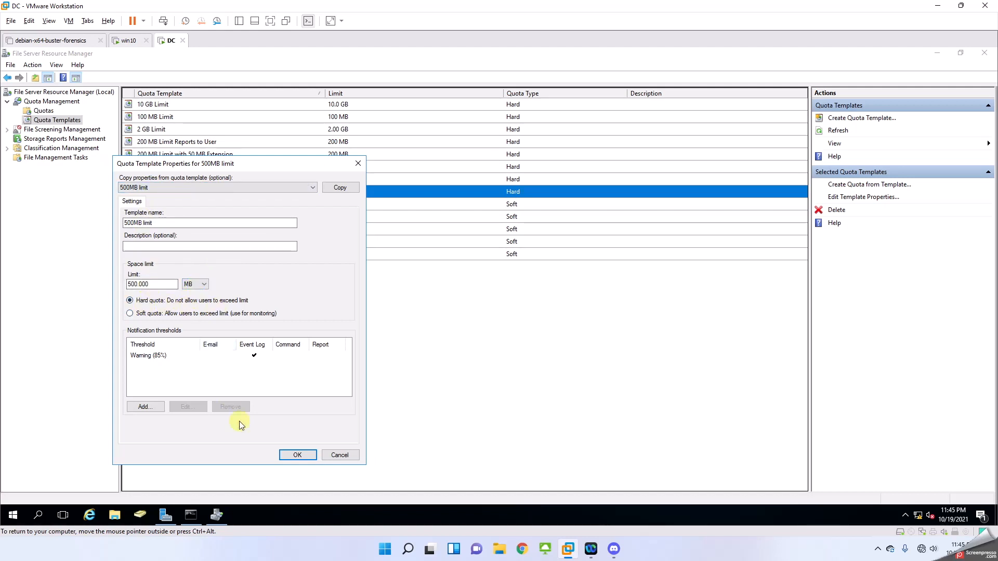
left_click(297, 456)
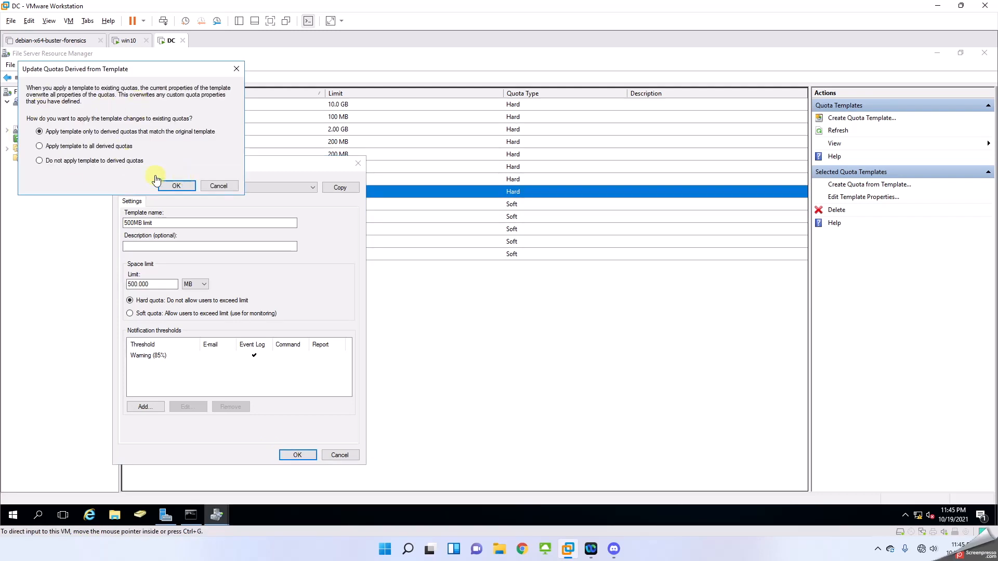
left_click(341, 458)
left_click(223, 189)
left_click(343, 457)
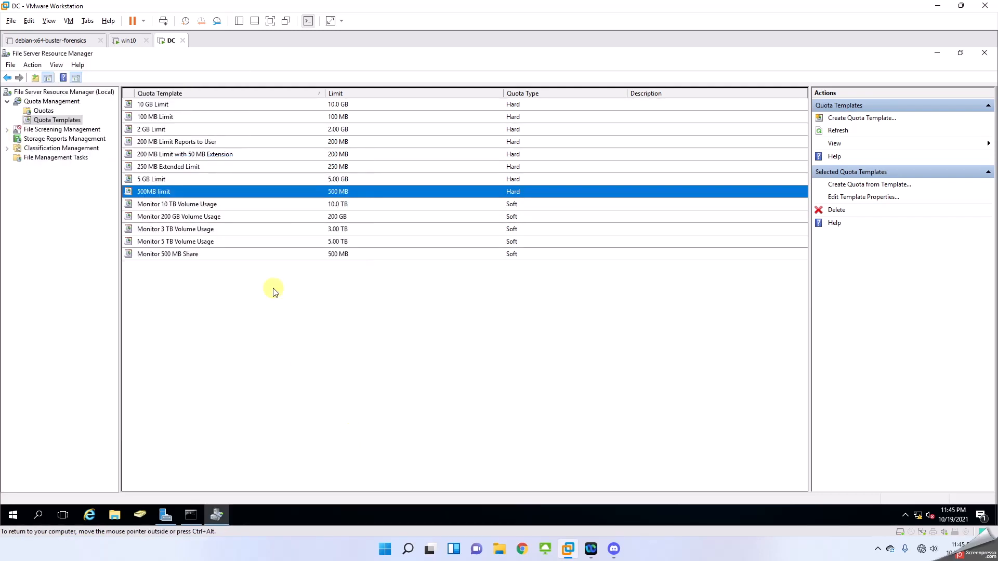
- Start creating a new quota in the Quotas section
left_click(44, 110)
right_click(173, 131)
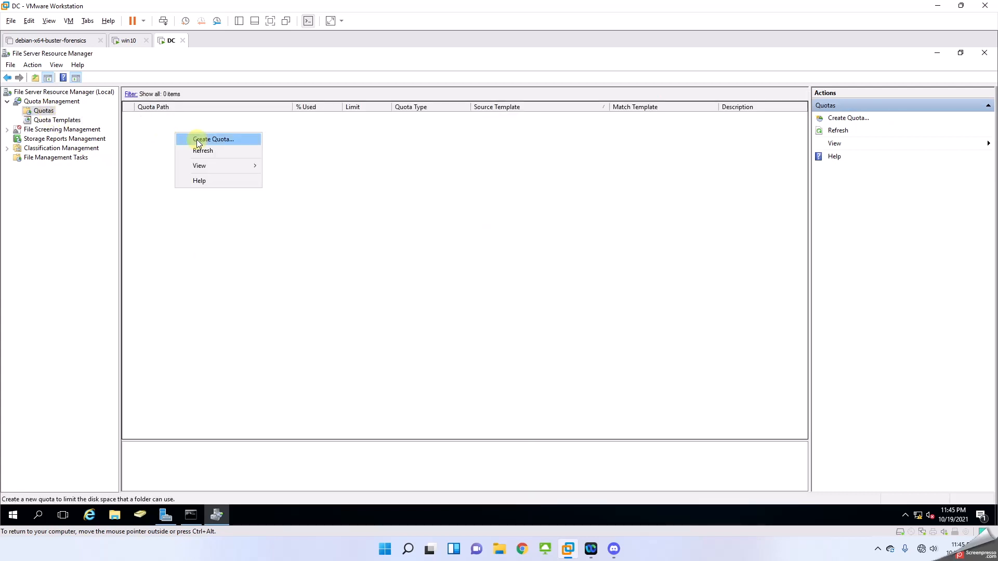
left_click(200, 139)
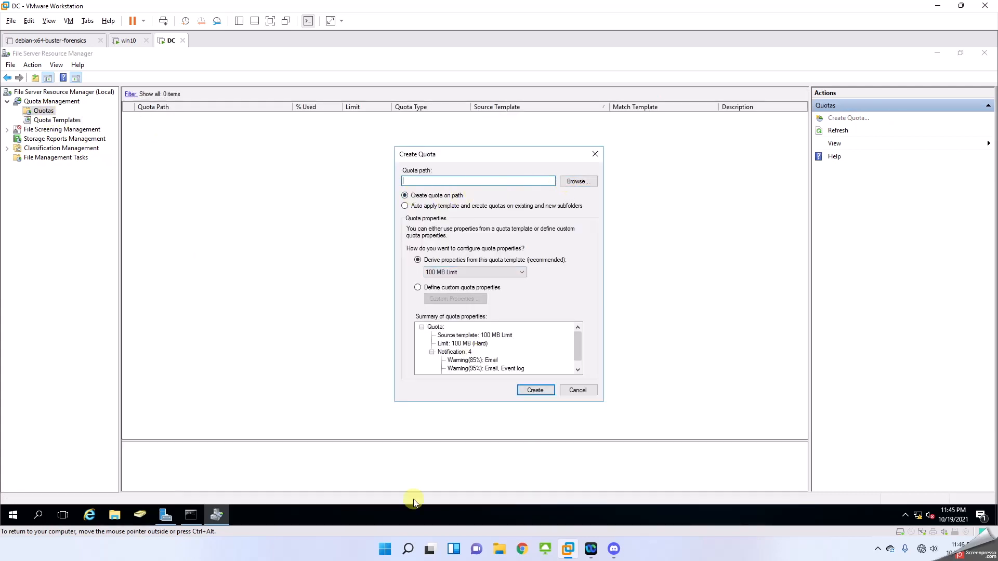
- Review the sharing properties of the Shared_data folder on the C: drive, select its network path, and return to the quota being created
left_click(116, 516)
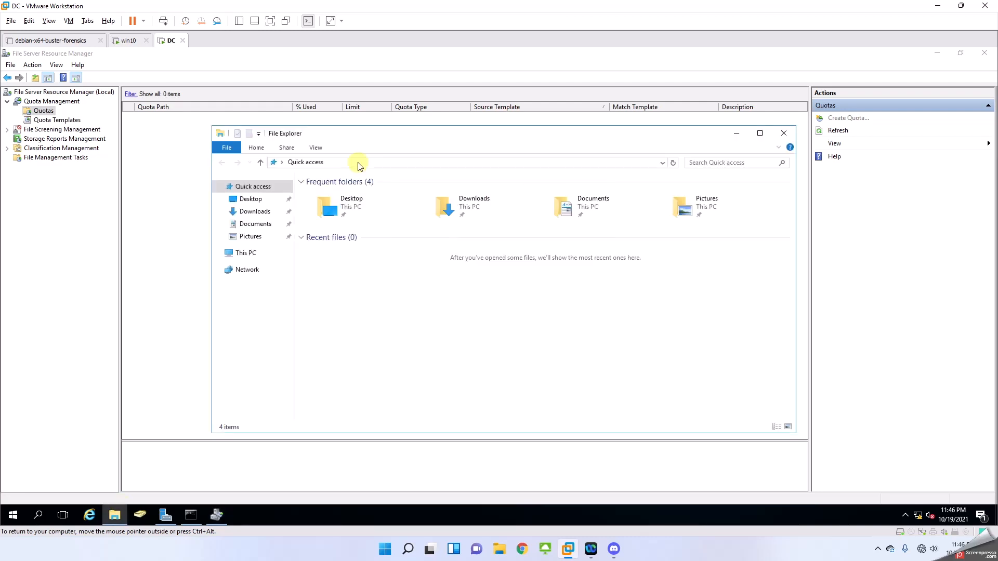
left_click(245, 256)
double_click(383, 279)
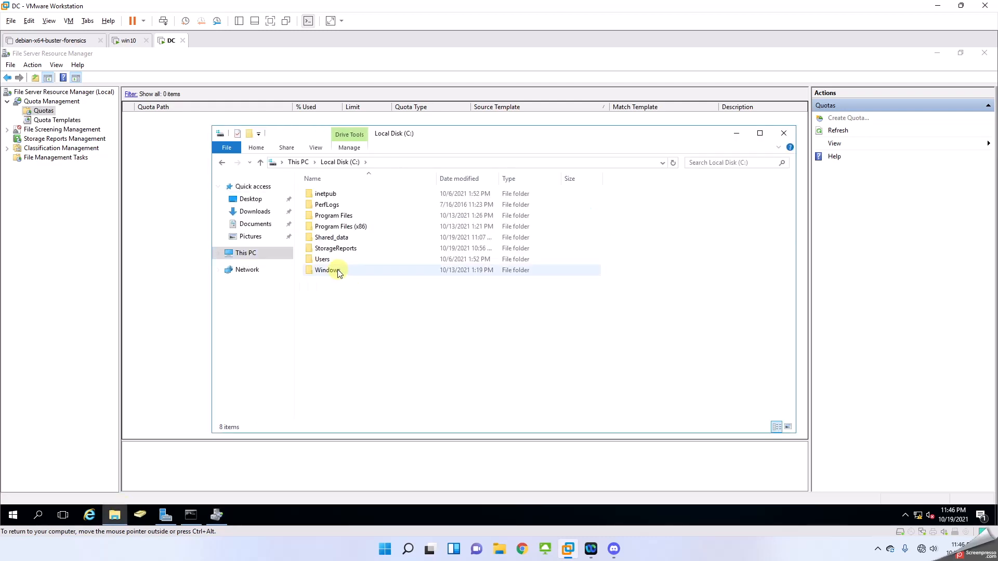
left_click(332, 238)
right_click(331, 239)
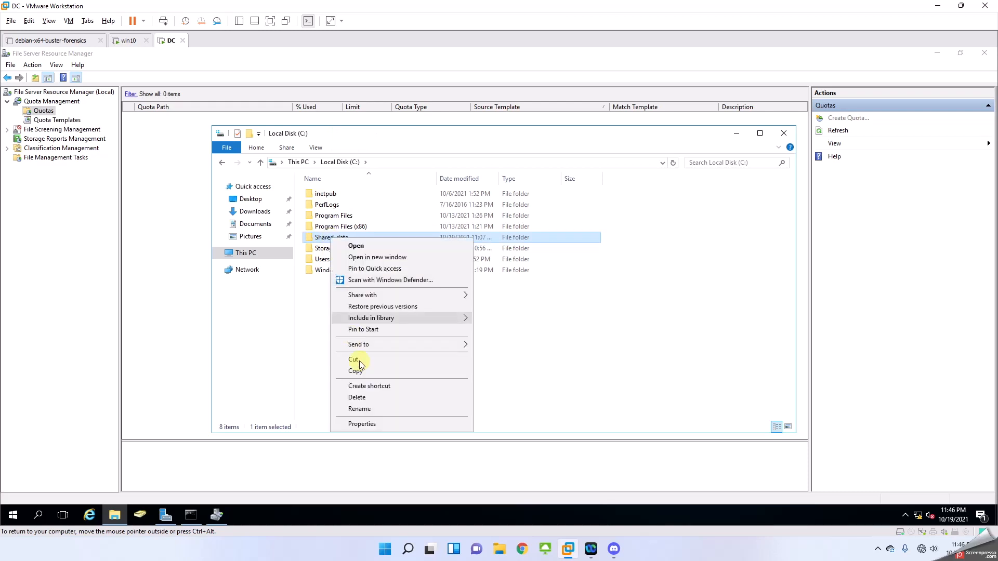
left_click(359, 423)
left_click(429, 252)
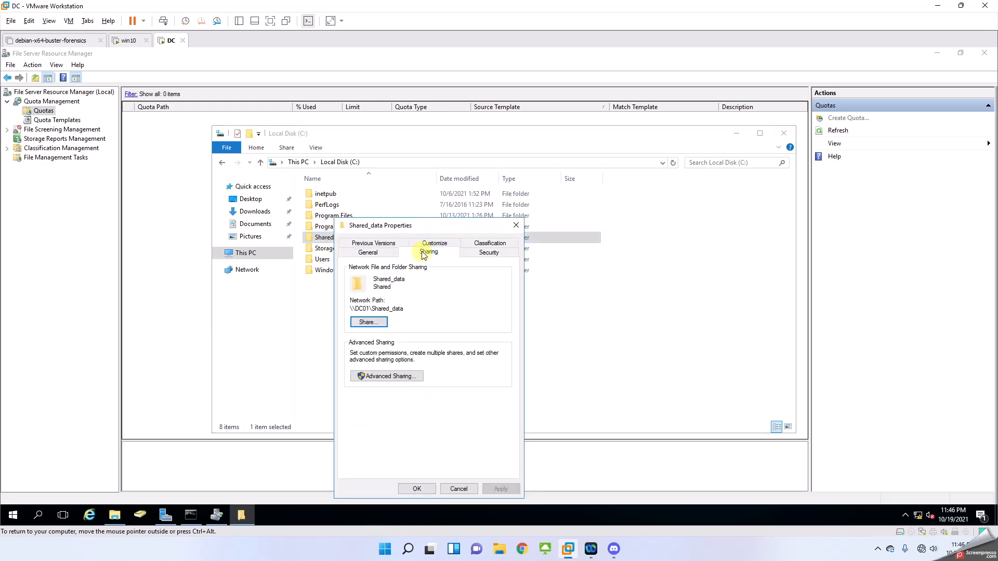
right_click(347, 310)
left_click(374, 339)
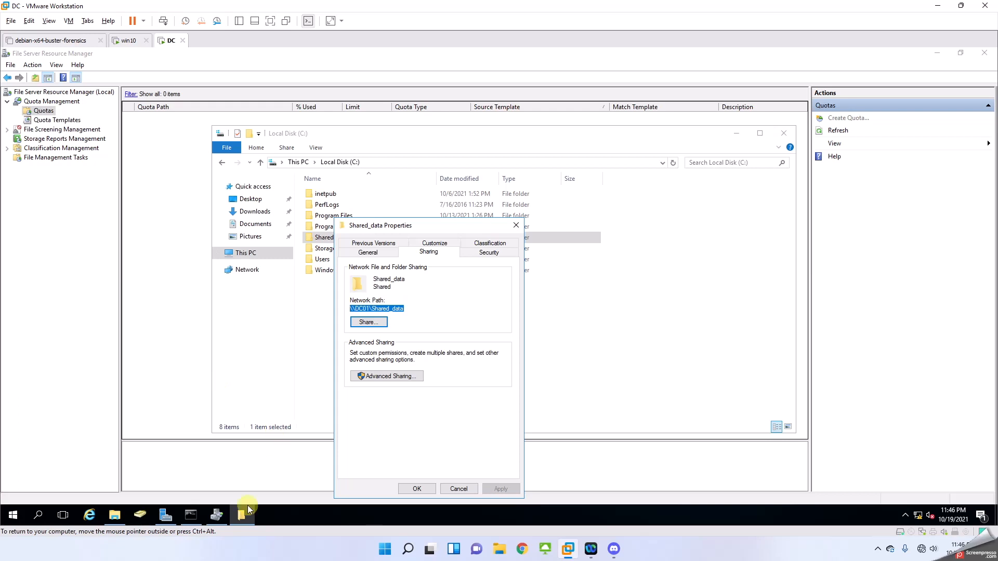
left_click(115, 515)
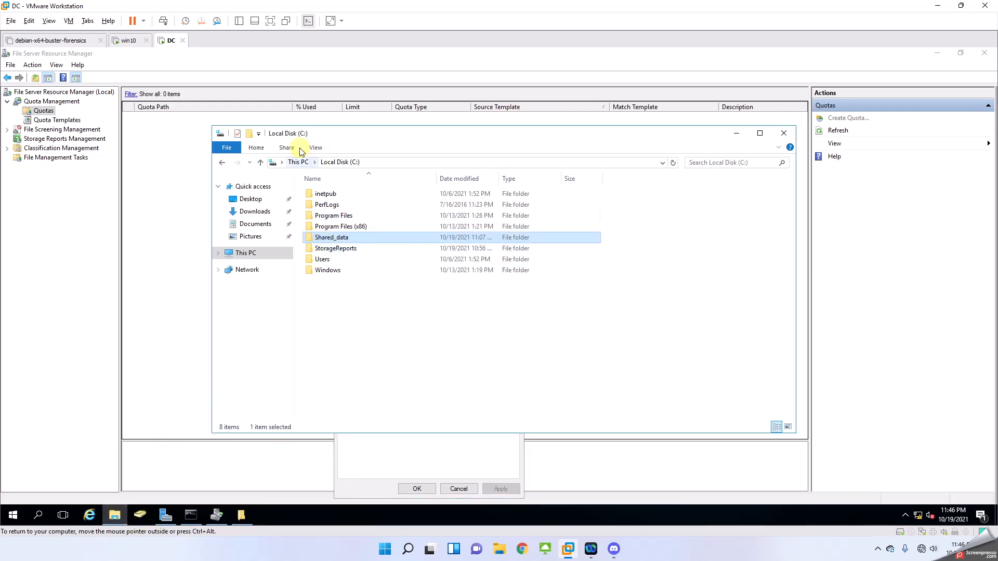
left_click(178, 134)
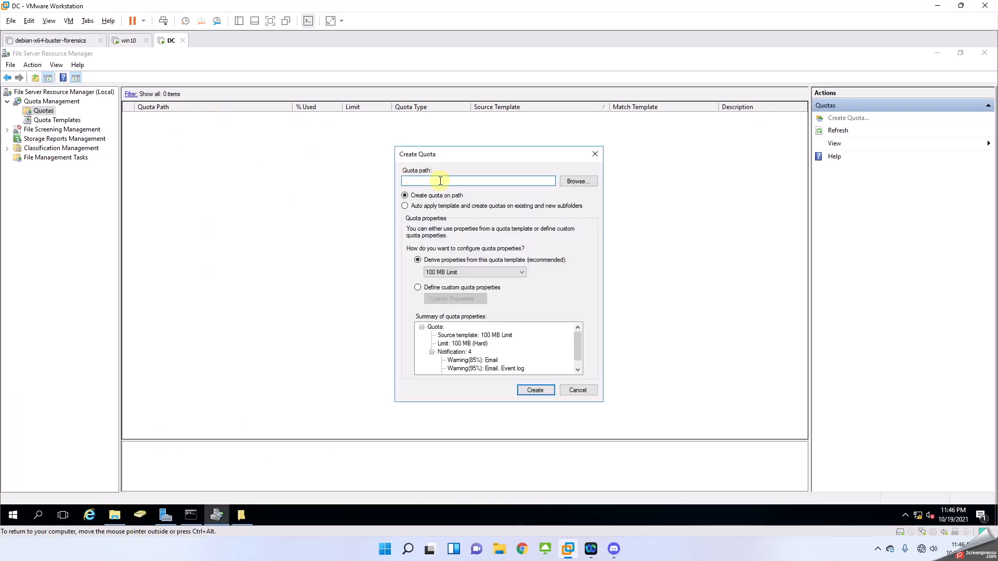
- Browse to the Shared_data folder on the C: drive and set it as the quota path
left_click(576, 181)
scroll(456, 302, "down", 1)
left_click(462, 306)
scroll(465, 308, "down", 1)
left_click(473, 274)
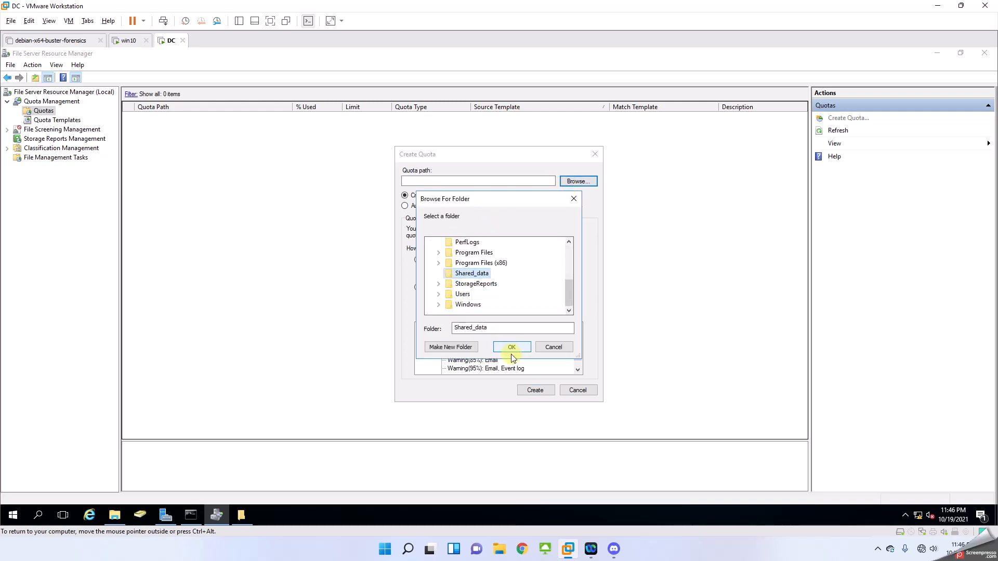
left_click(512, 347)
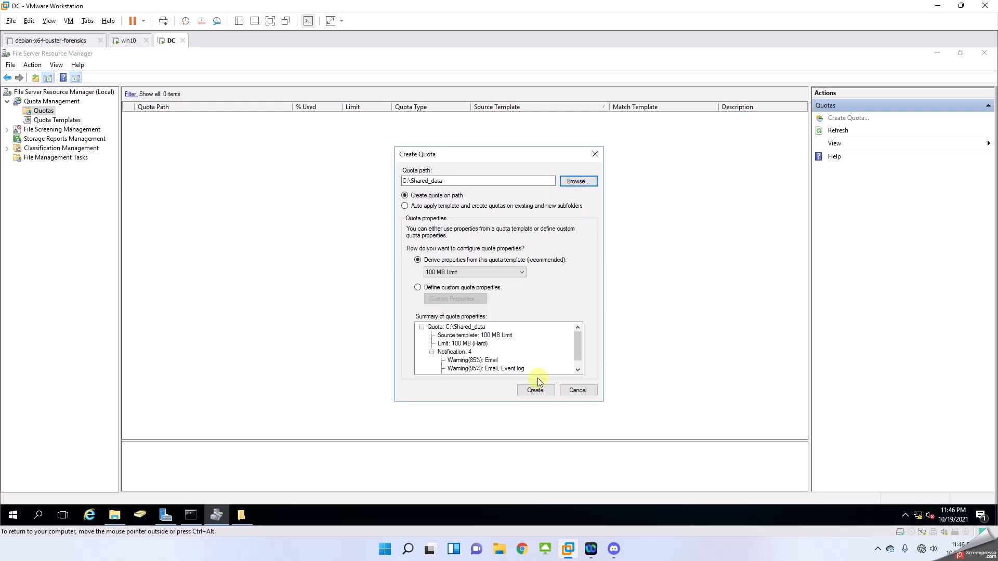
- Create the quota from the "500MB limit" template and select the C:\Shared_data quota to show its details
left_click(447, 272)
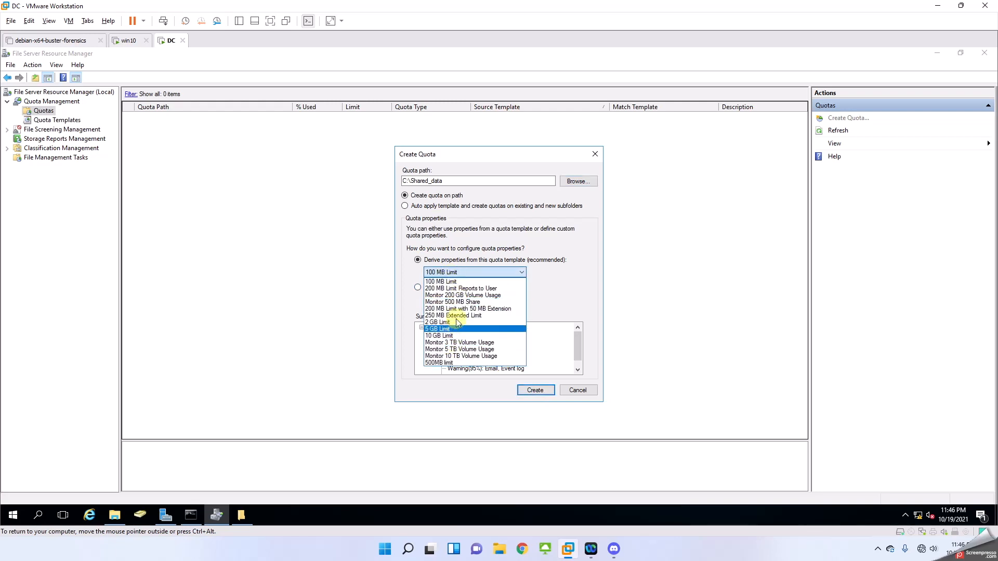
left_click(458, 363)
left_click(460, 272)
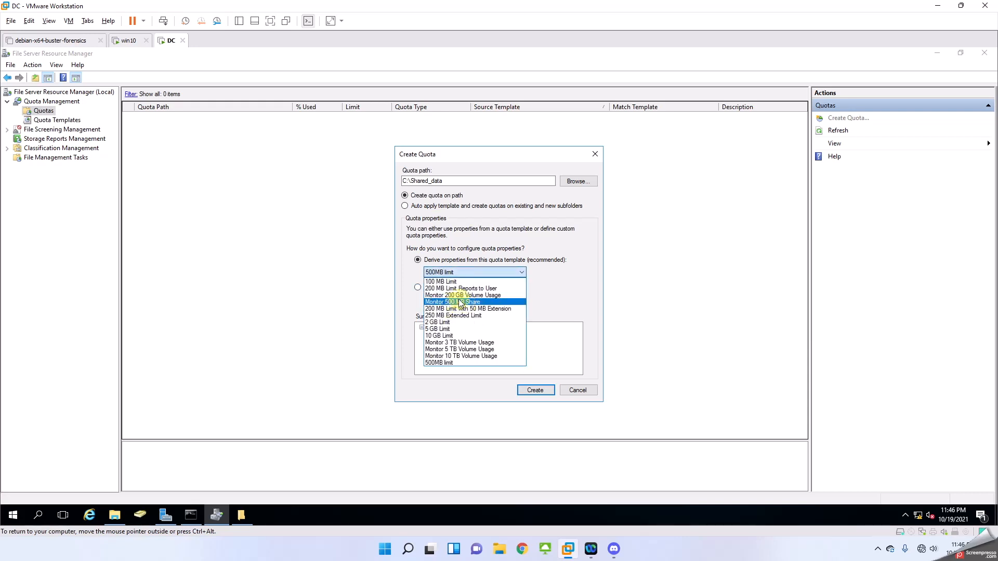
left_click(450, 363)
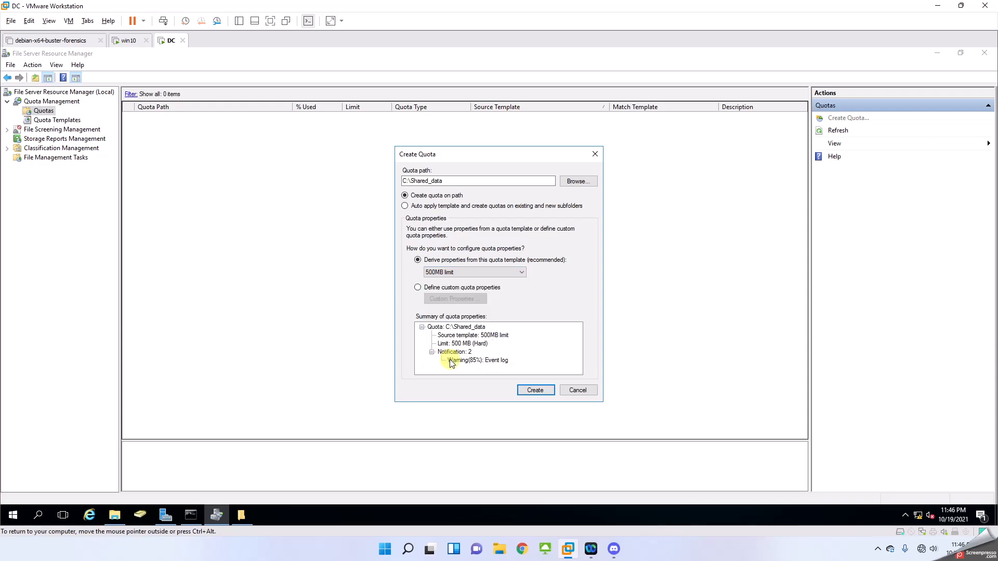
left_click(535, 391)
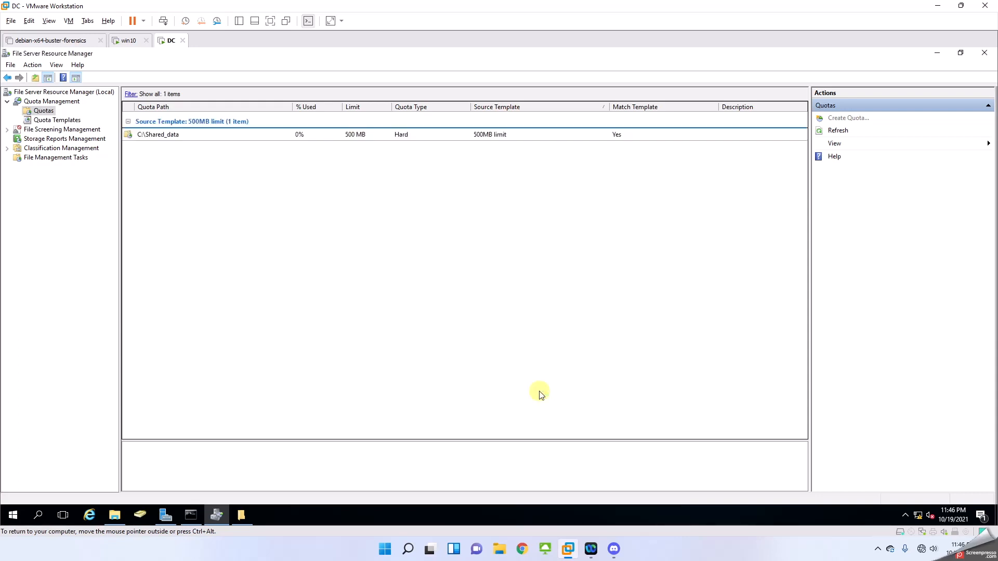
left_click(284, 127)
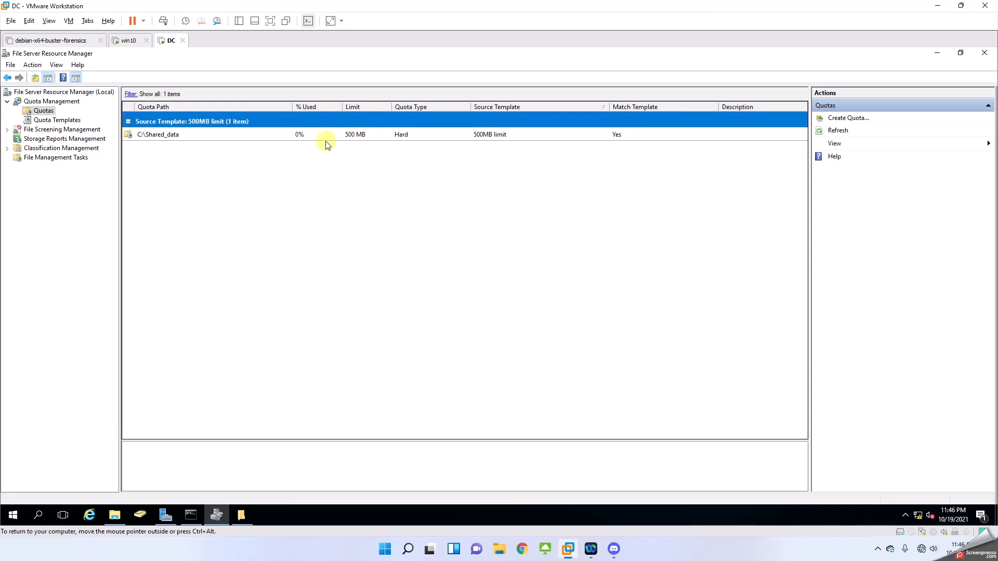
left_click(373, 135)
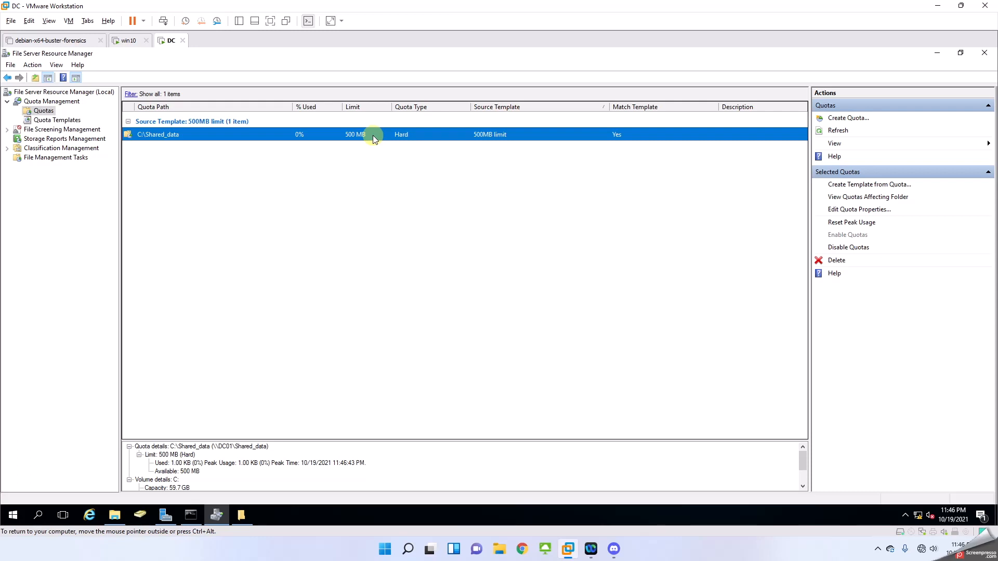
- Switch to the win10 virtual machine and open the Shared_data network share on \\192.168.32.10
left_click(123, 42)
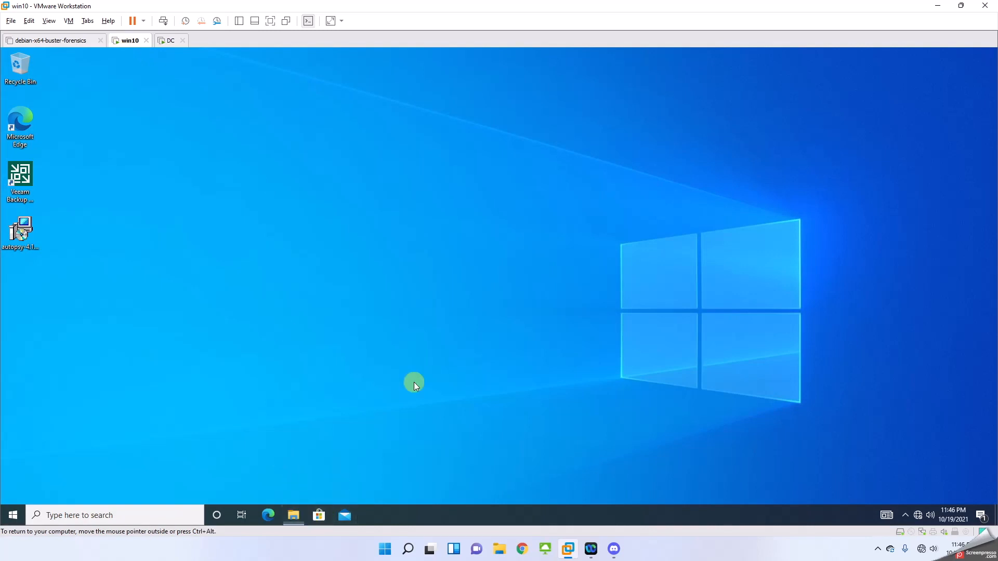
key("super+e")
left_click(375, 164)
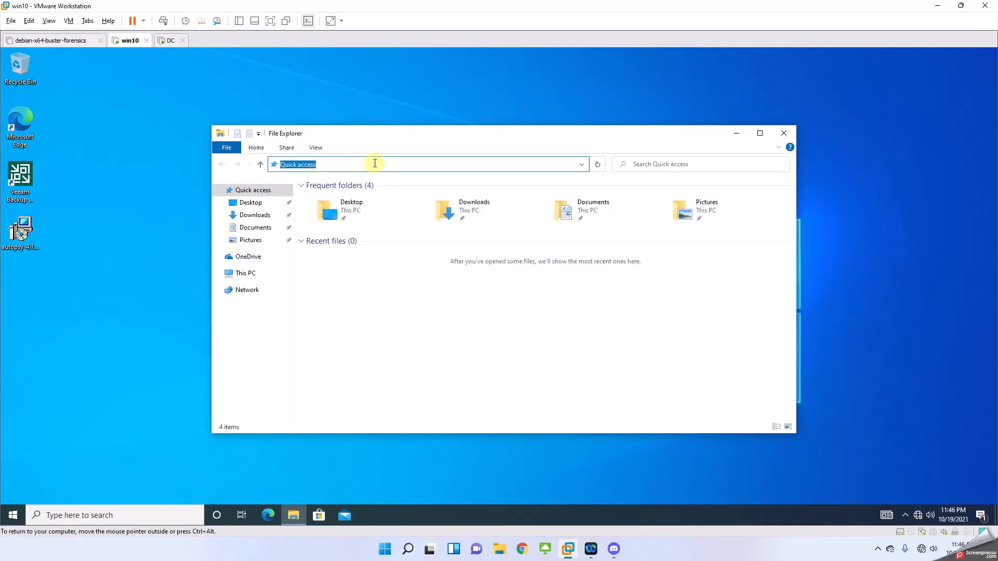
type("\\\\")
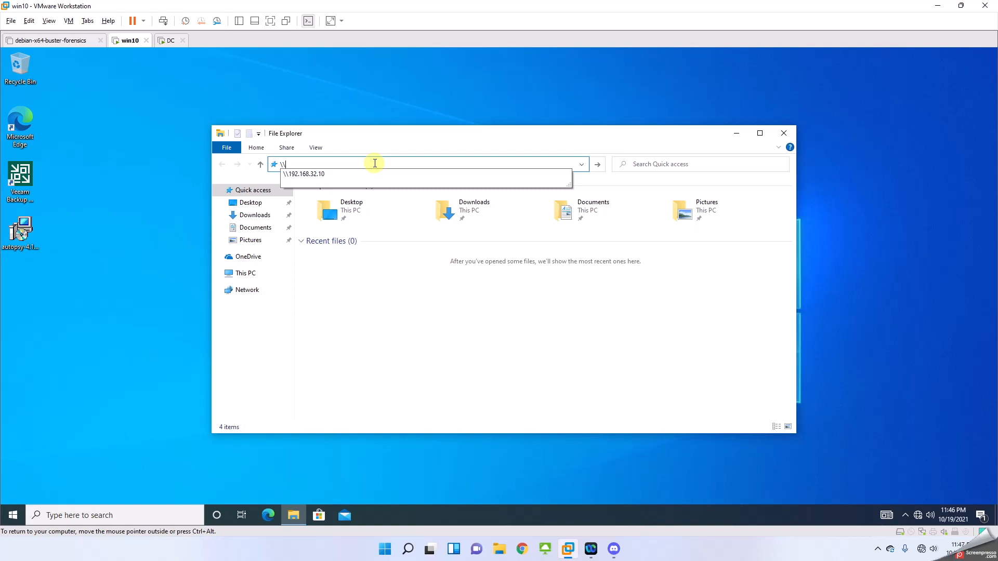
left_click(358, 180)
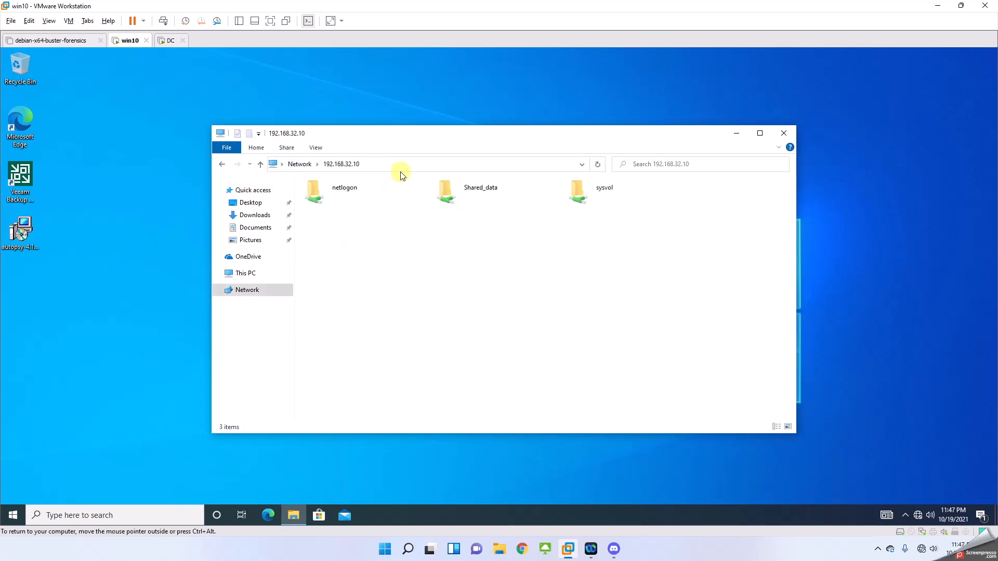
double_click(470, 189)
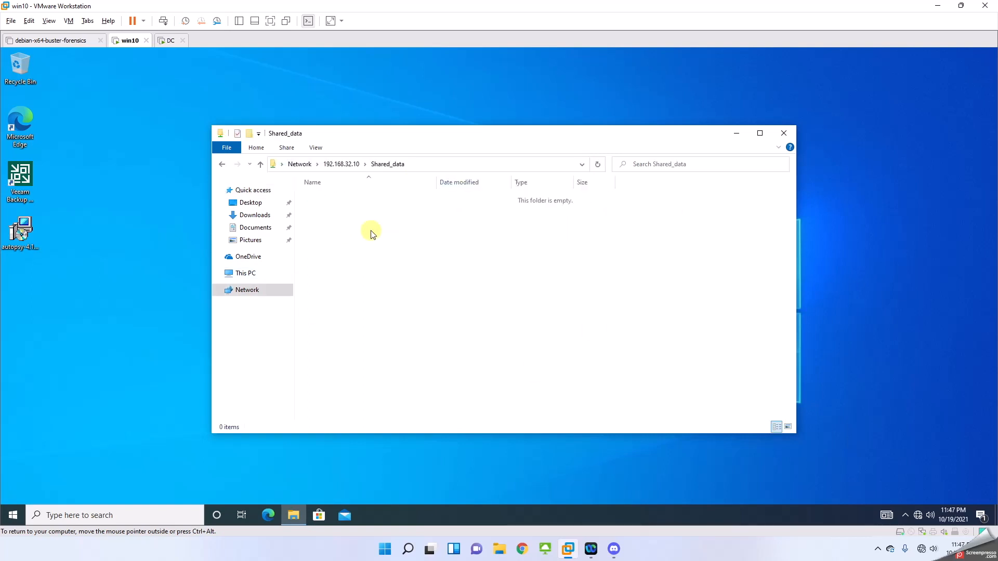
- Check the size of the autopsy-4.19.1-64bit installer on the desktop and try to copy it into the Shared_data share
left_click(20, 228)
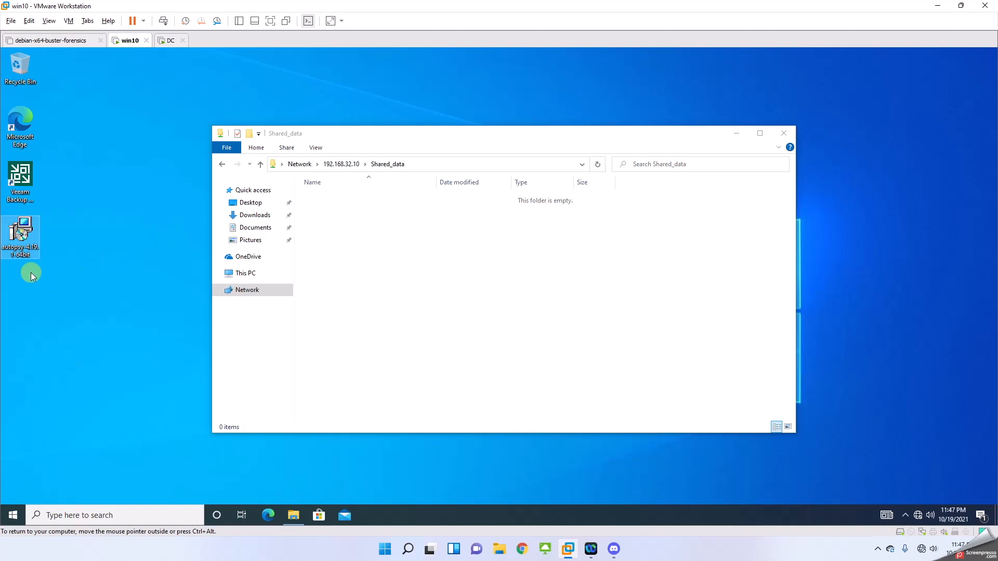
right_click(21, 242)
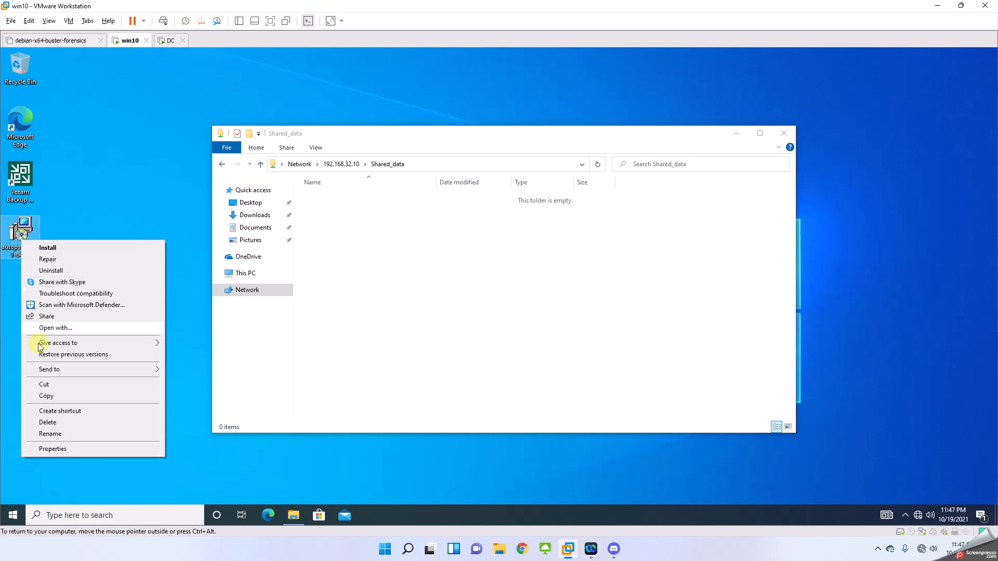
left_click(57, 449)
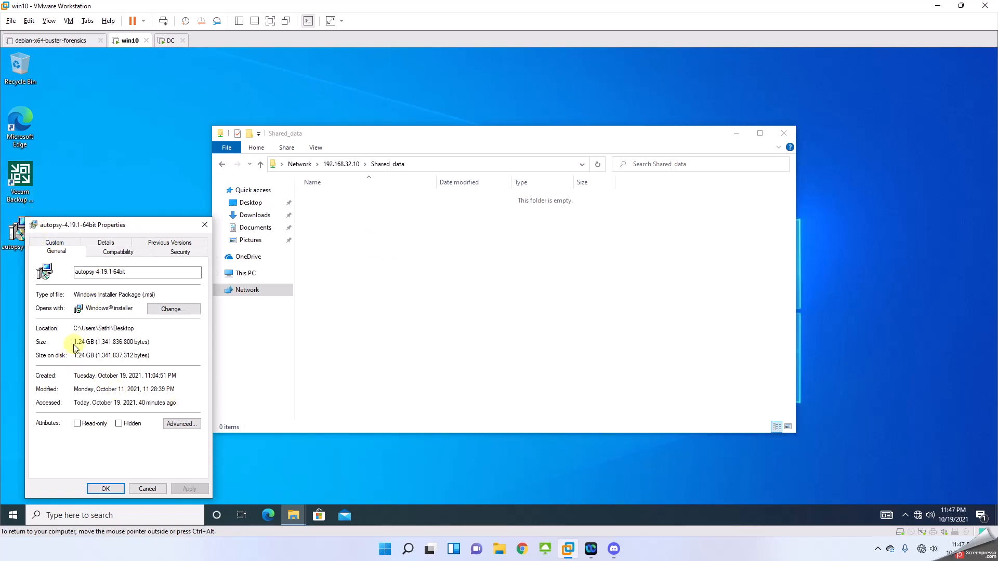
left_click(205, 224)
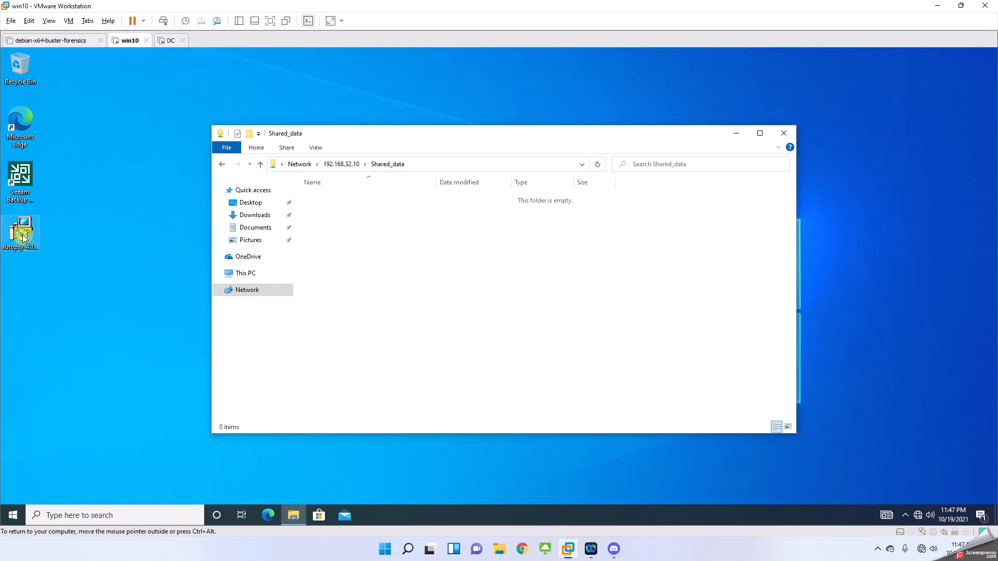
left_click_drag(26, 240, 373, 283)
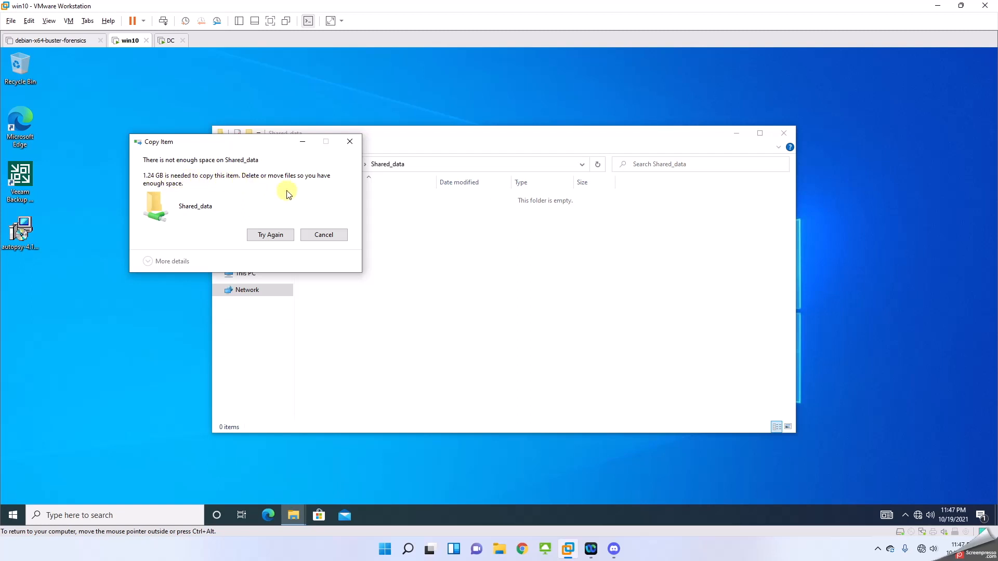
- Switch back to the DC virtual machine, check the free space of the C: drive, and return to File Server Resource Manager
left_click(169, 42)
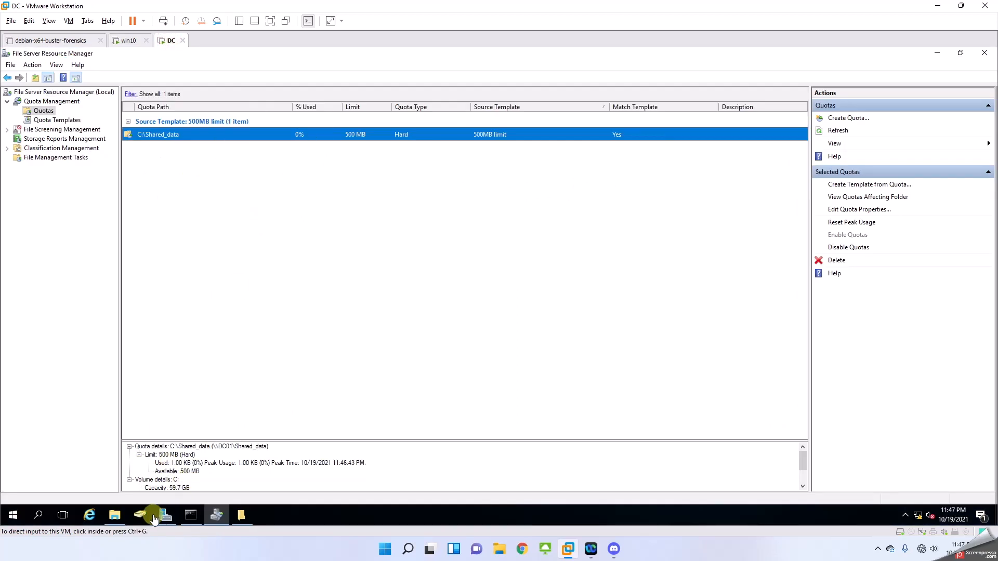
left_click(116, 516)
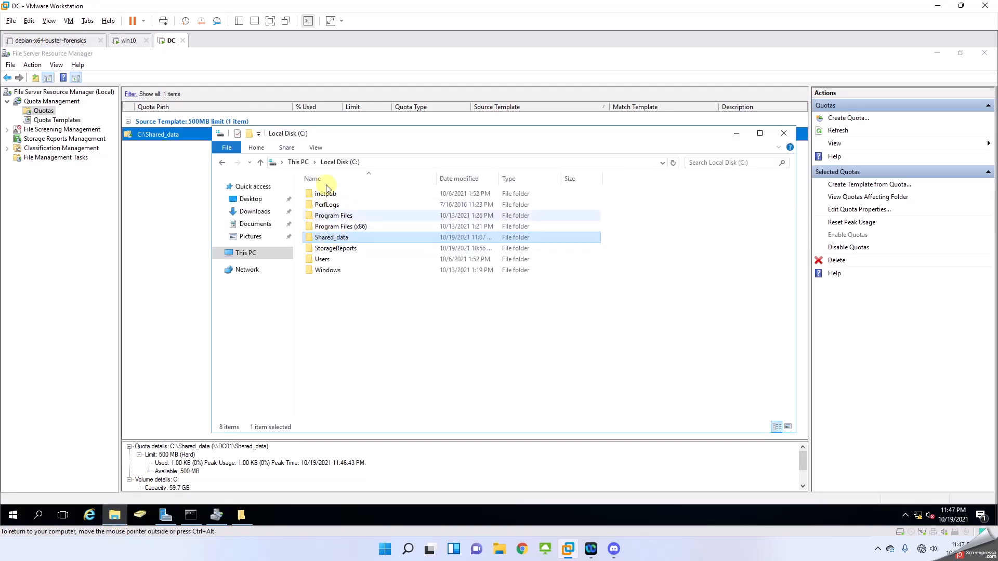
left_click(298, 162)
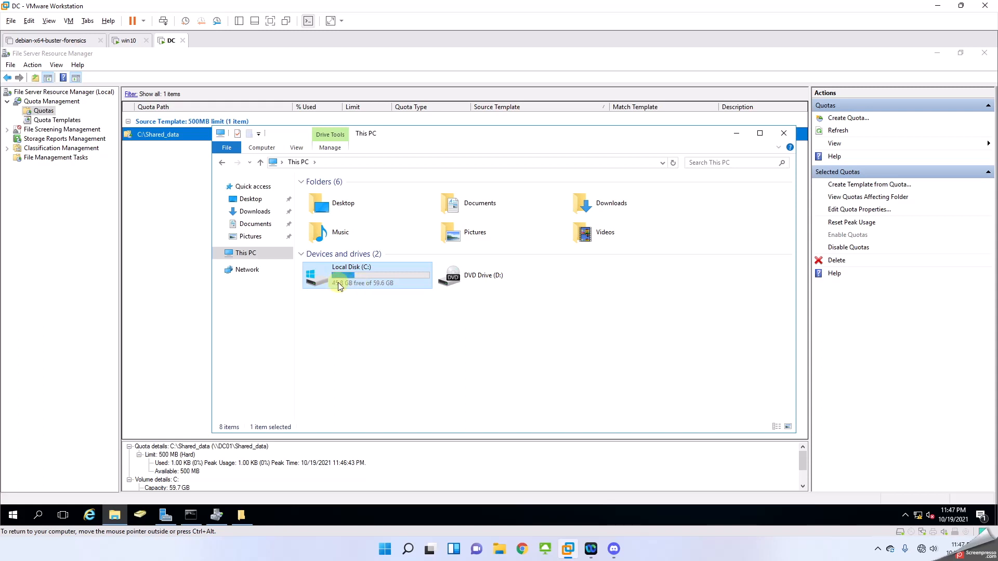
left_click(188, 152)
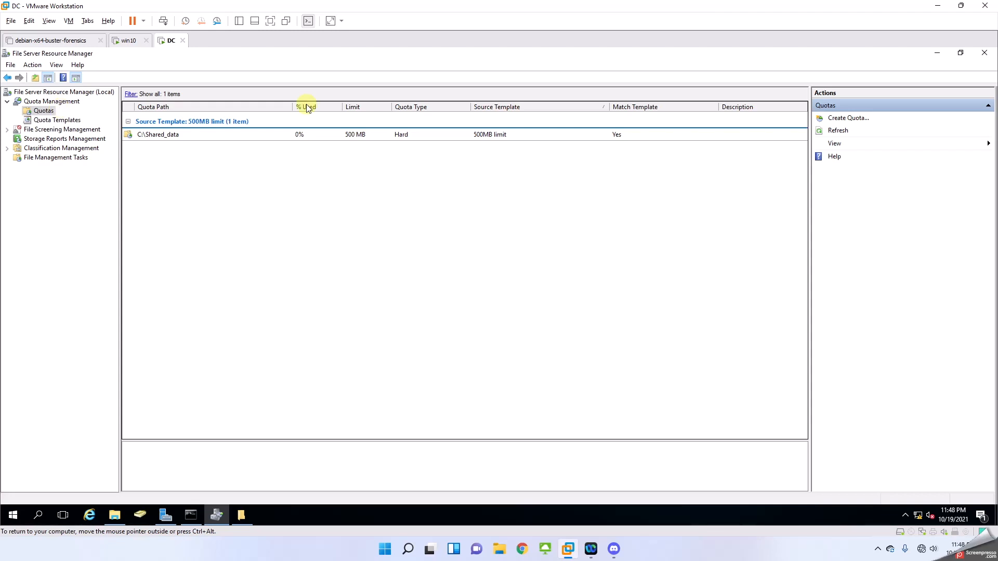
- Expand File Screening Management and show its File Screens list
left_click(60, 130)
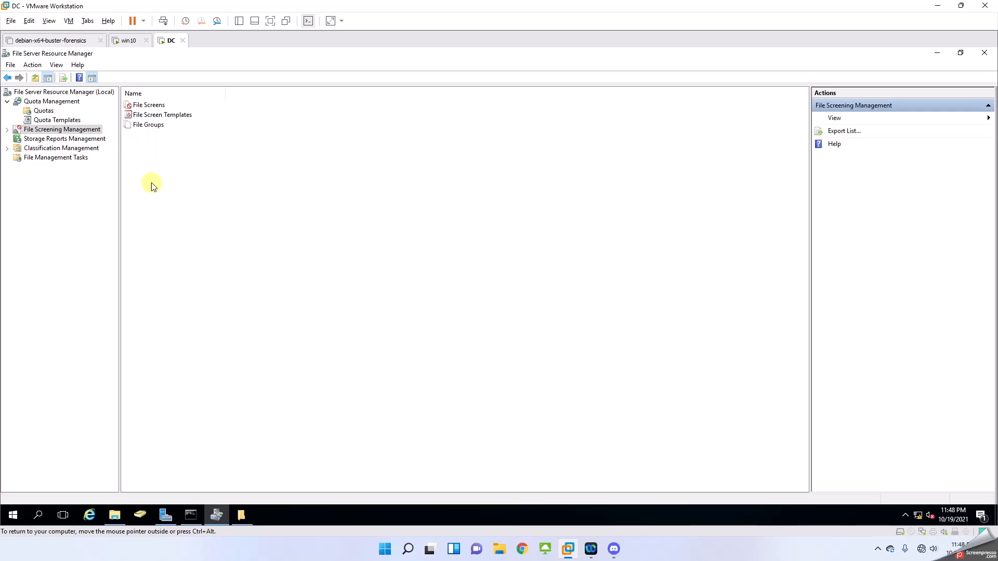
right_click(49, 131)
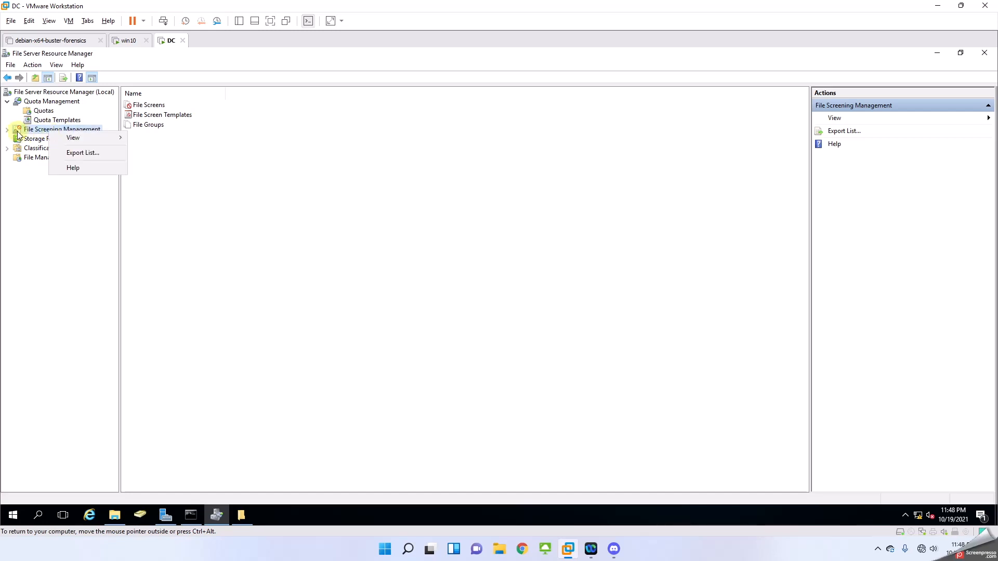
left_click(7, 129)
left_click(47, 139)
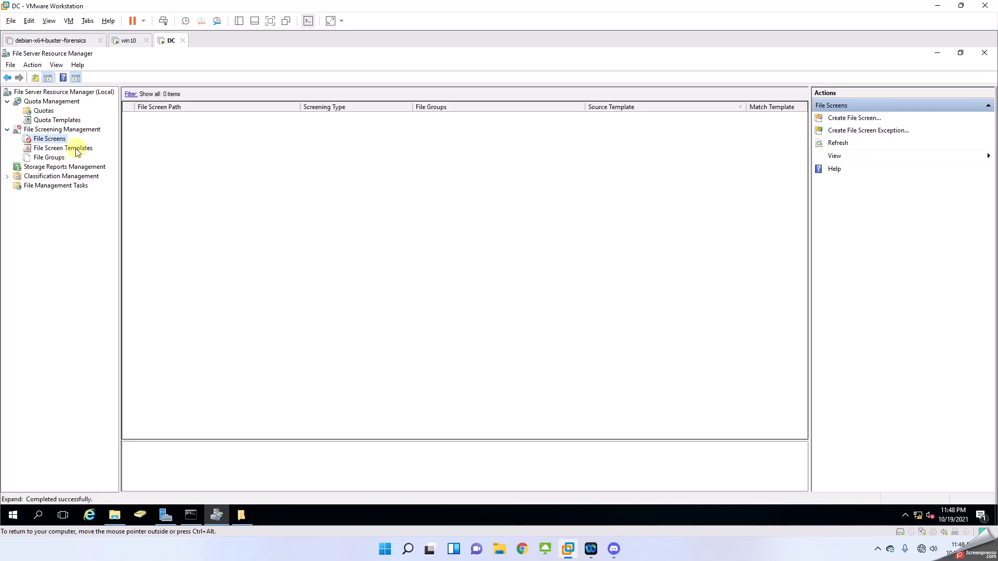
right_click(44, 131)
left_click(33, 139)
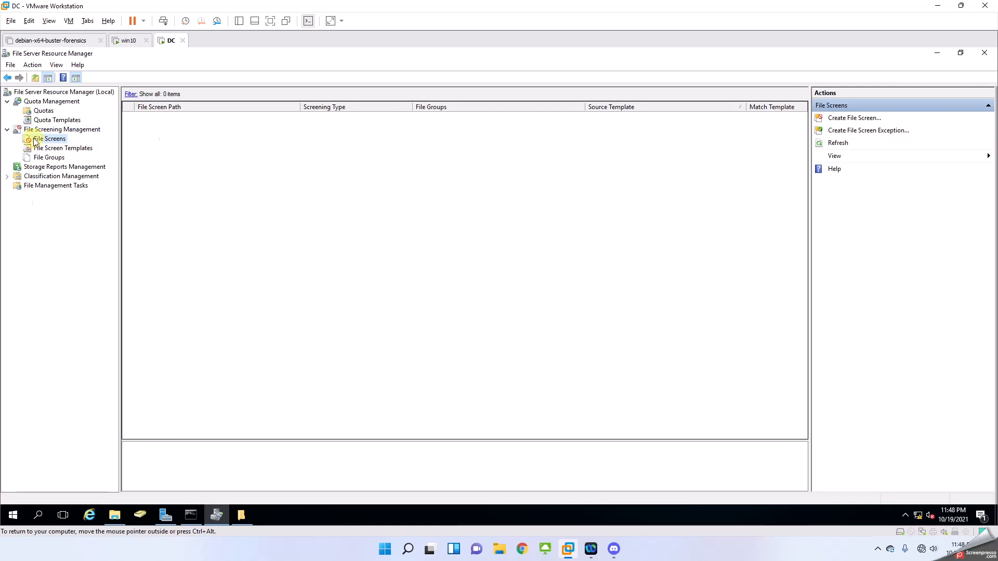
- Start a new file screen and set its path to C:\Shared_data
right_click(34, 140)
left_click(71, 148)
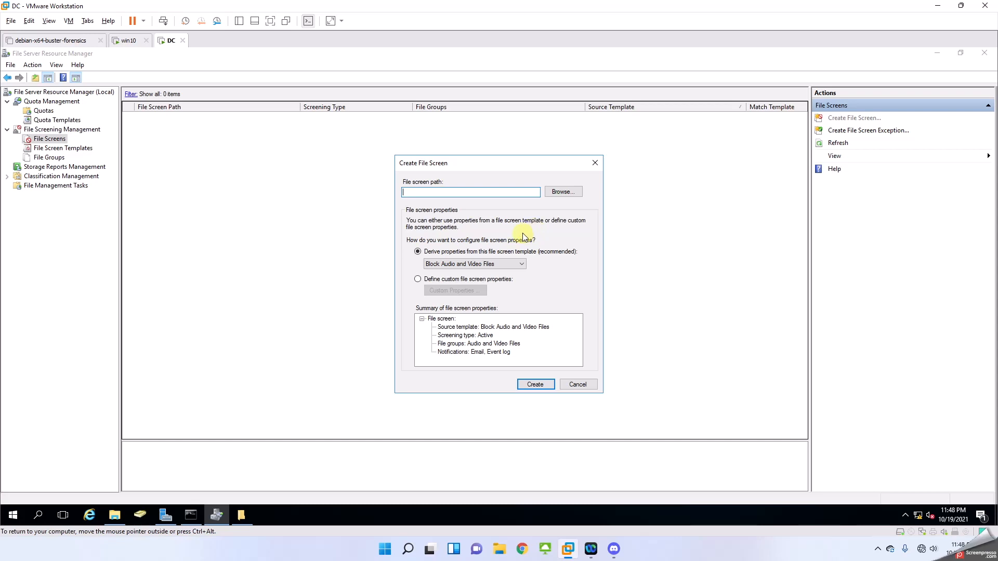
left_click(566, 192)
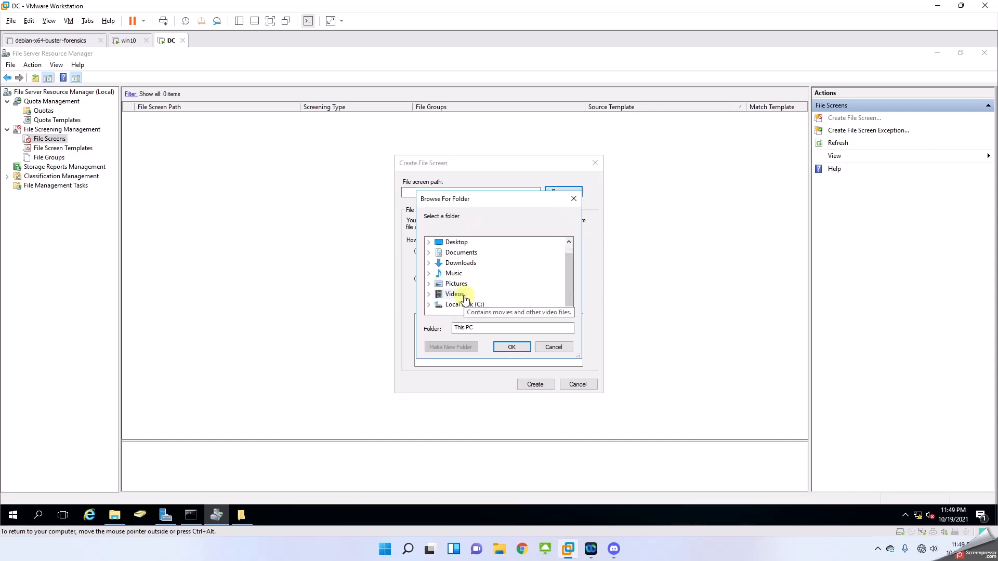
left_click(426, 310)
scroll(427, 307, "down", 1)
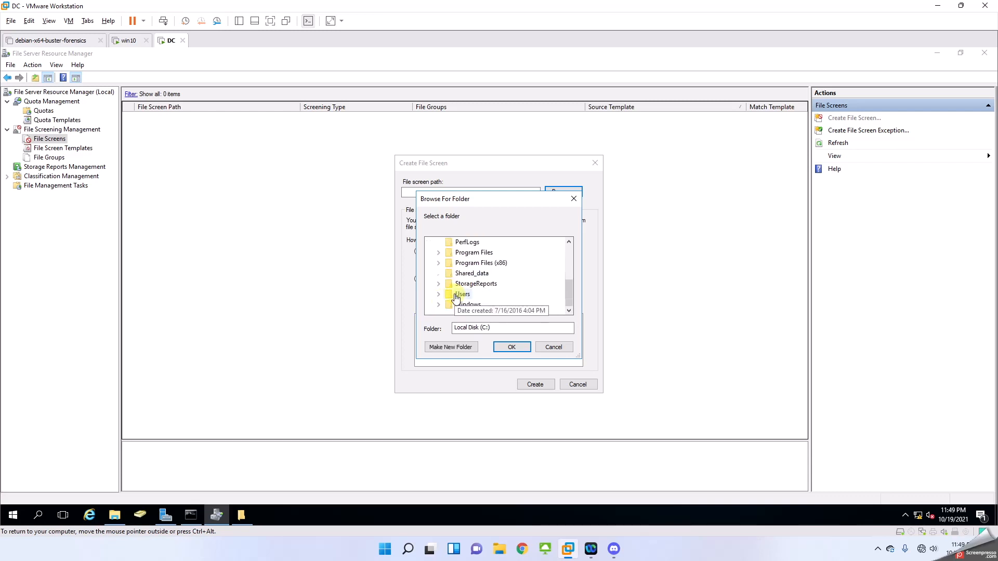
left_click(449, 274)
left_click(509, 348)
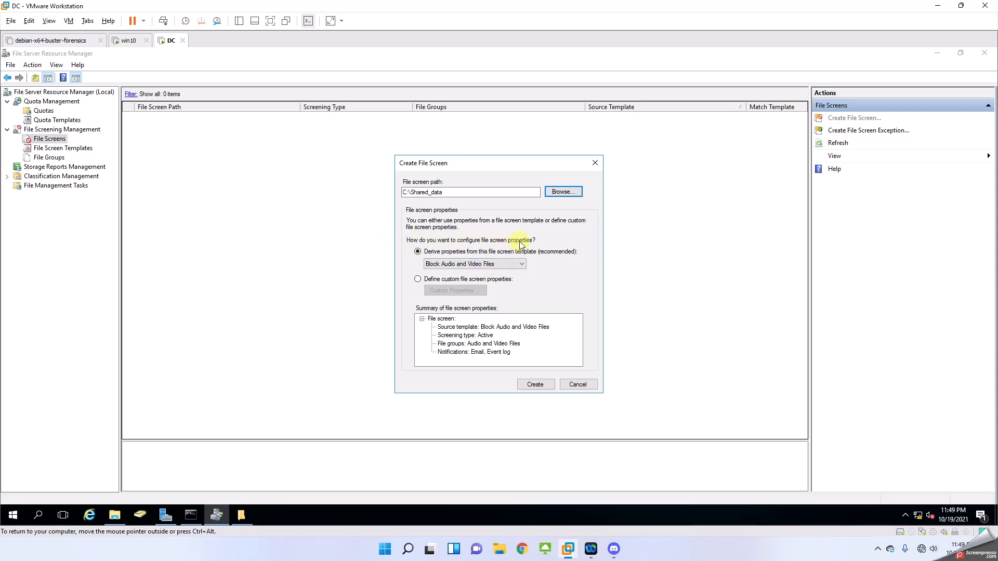
- Derive the file screen's properties from the "Block Executable Files" template and create it
left_click(486, 265)
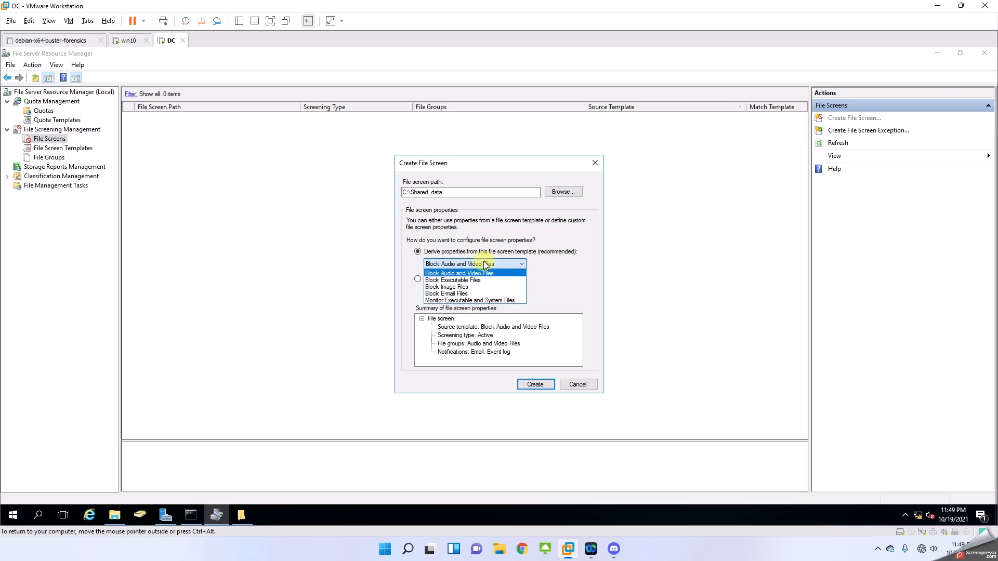
left_click(463, 281)
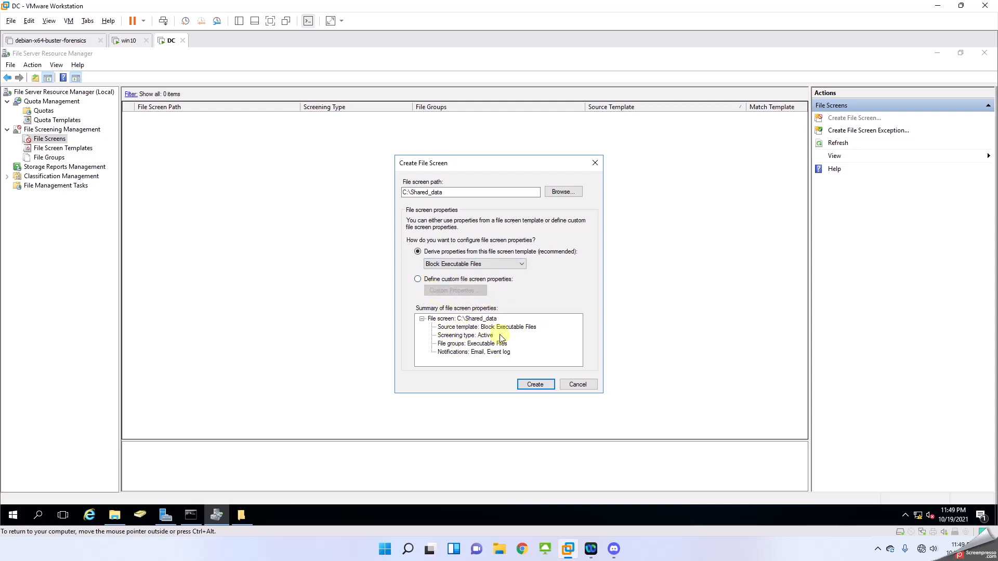
left_click(534, 386)
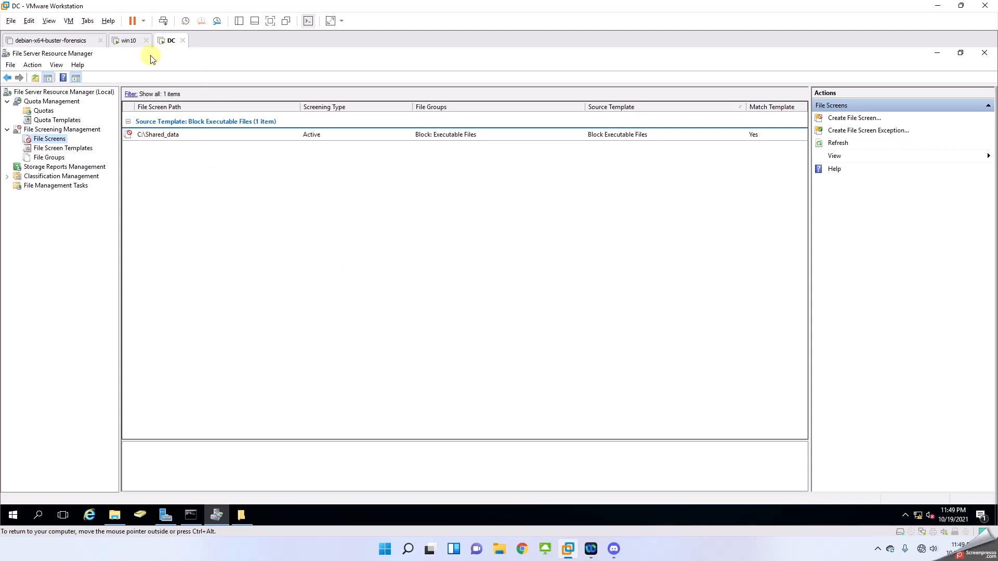
- On the win10 virtual machine, cancel the pending copy and paste DiscordSetup from the host's Downloads folder onto its desktop
left_click(129, 40)
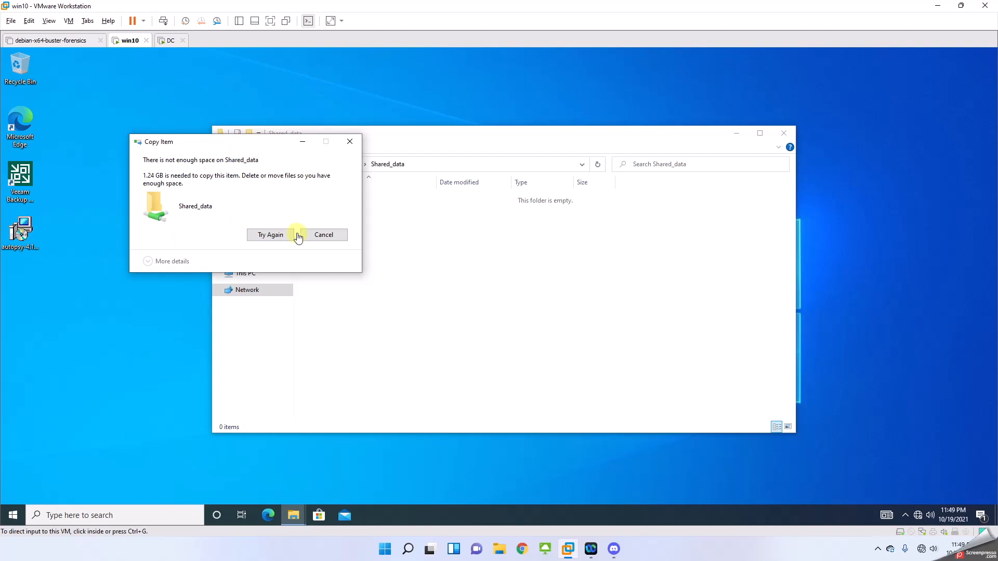
left_click(323, 235)
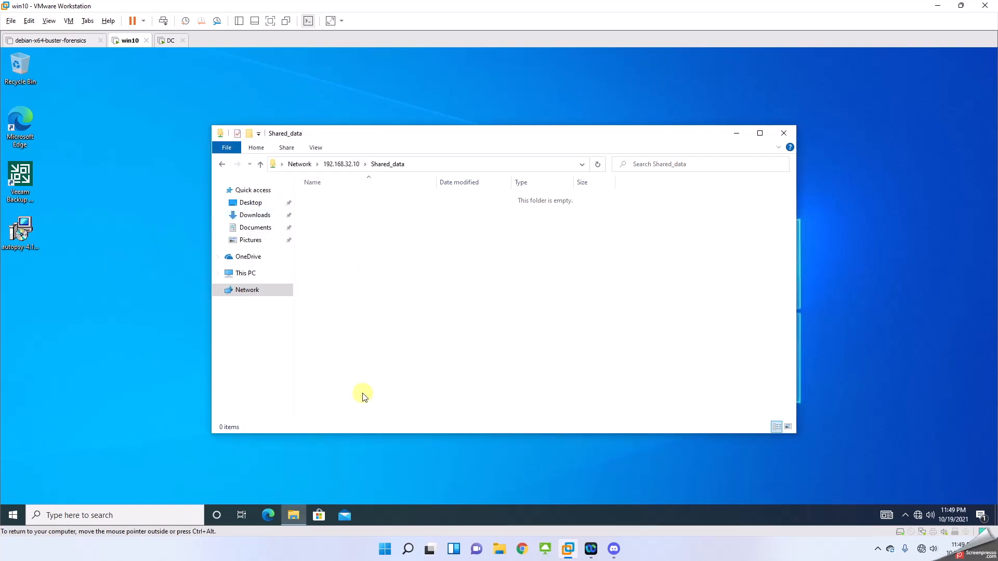
left_click(499, 549)
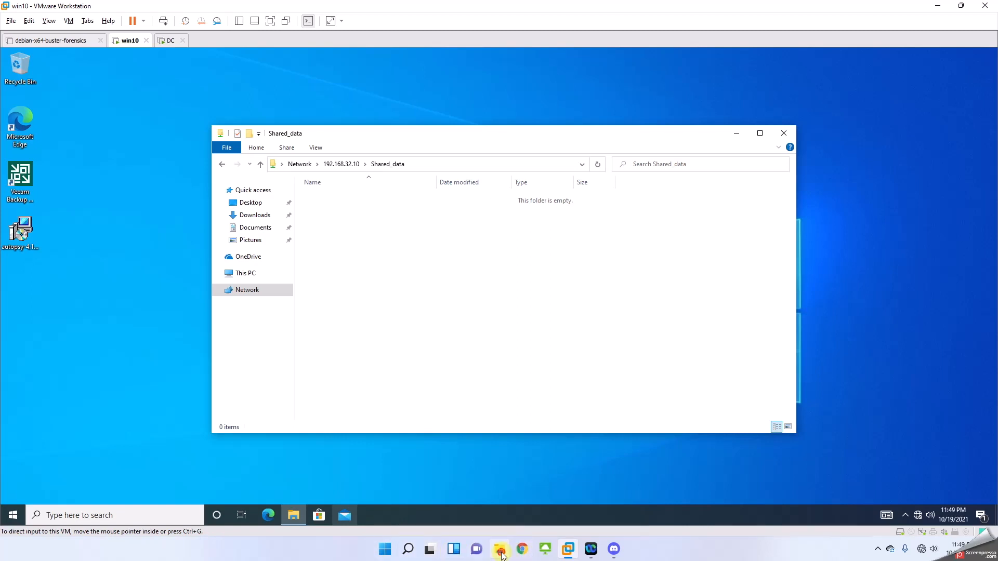
left_click(260, 141)
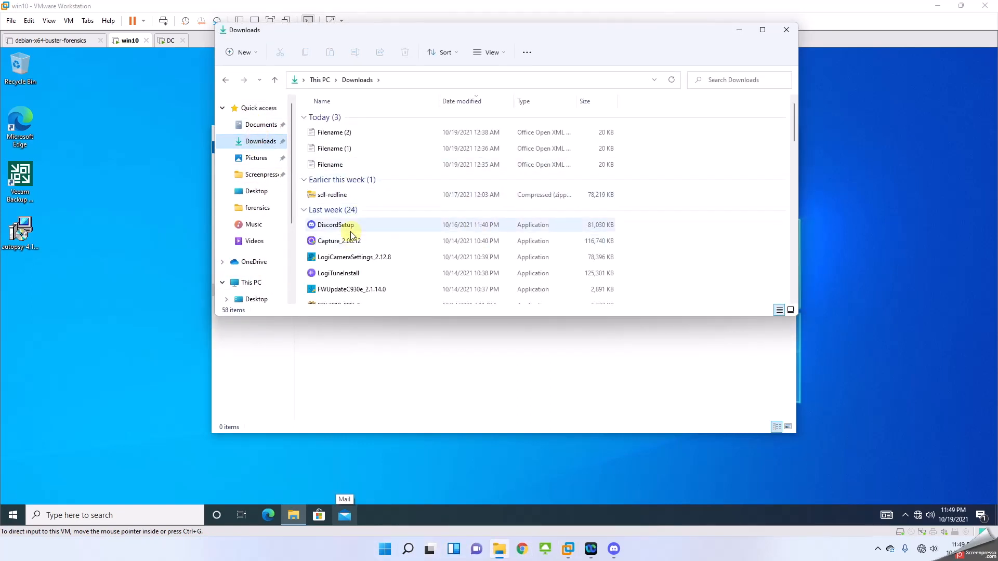
right_click(351, 230)
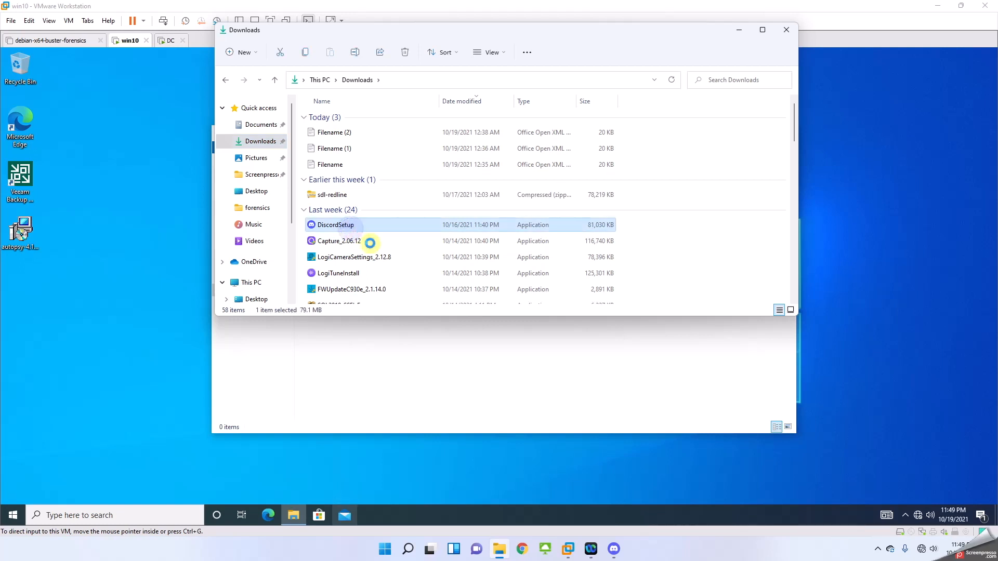
left_click(386, 241)
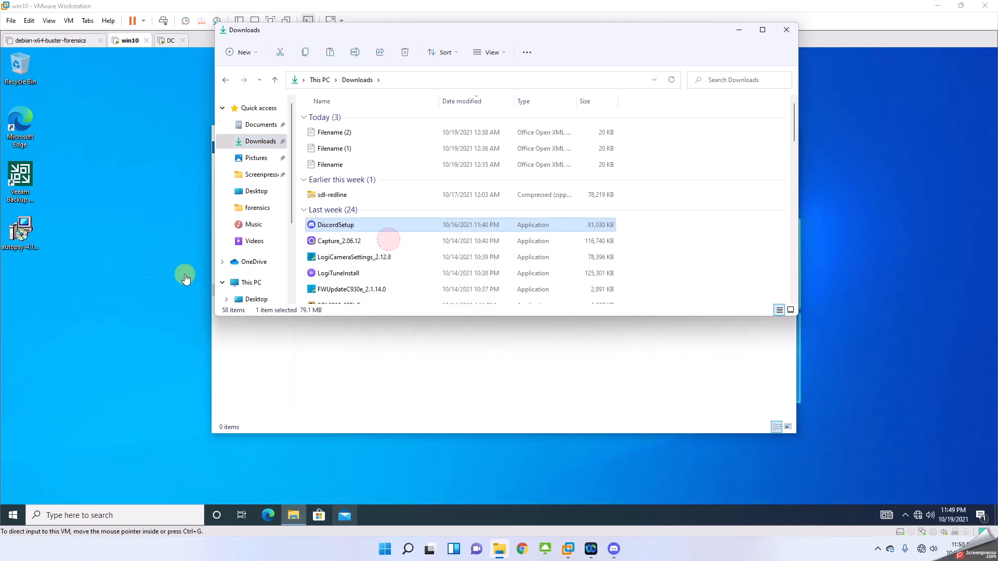
left_click(114, 232)
right_click(114, 233)
left_click(122, 279)
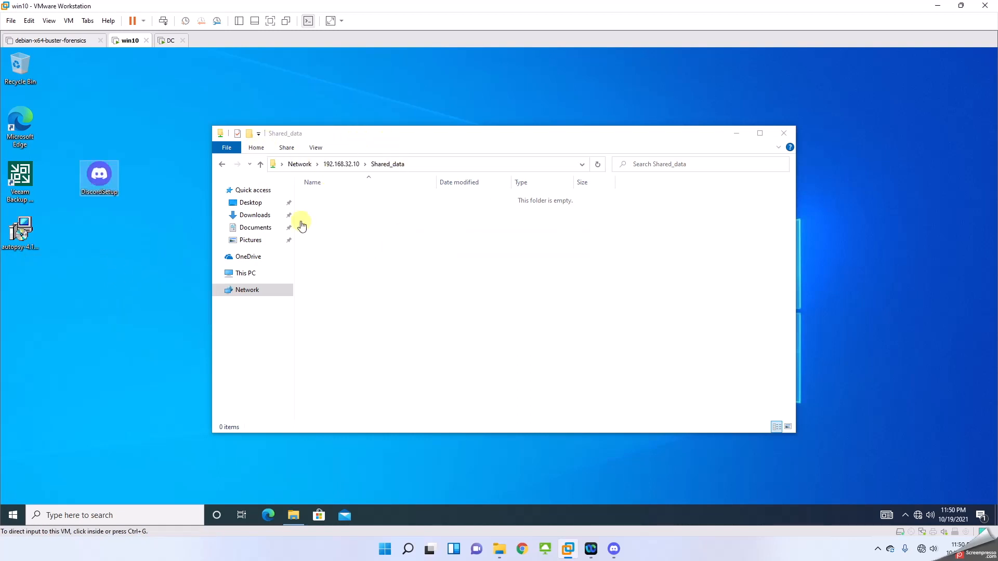
- Check the file type and size of DiscordSetup on the desktop and try to copy it into the Shared_data share
left_click(344, 164)
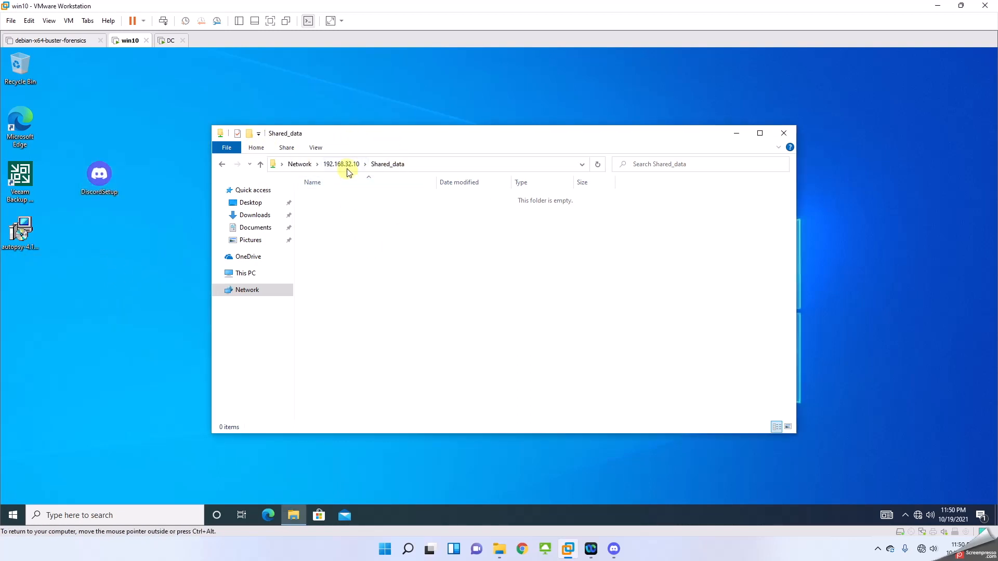
double_click(493, 203)
left_click(92, 181)
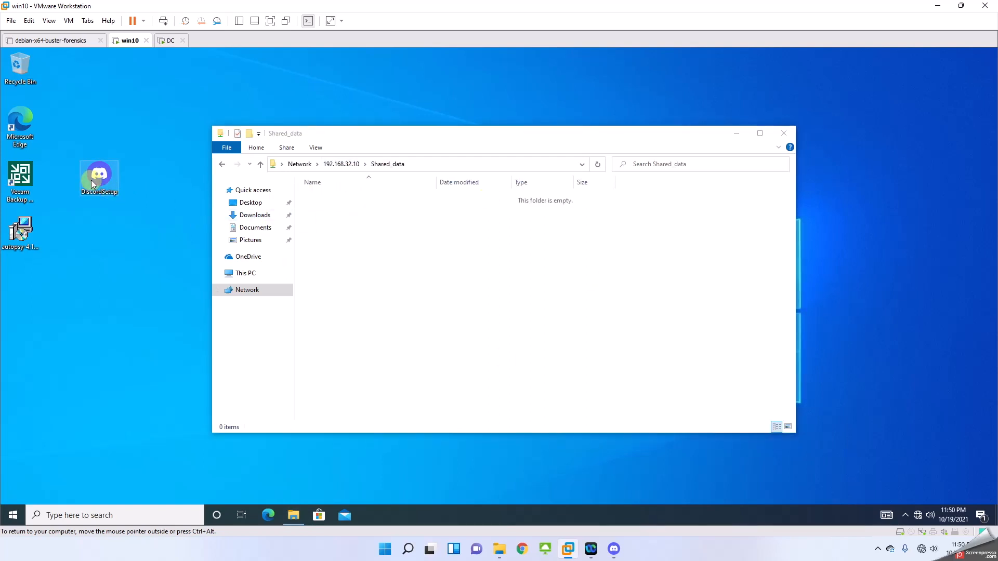
right_click(96, 177)
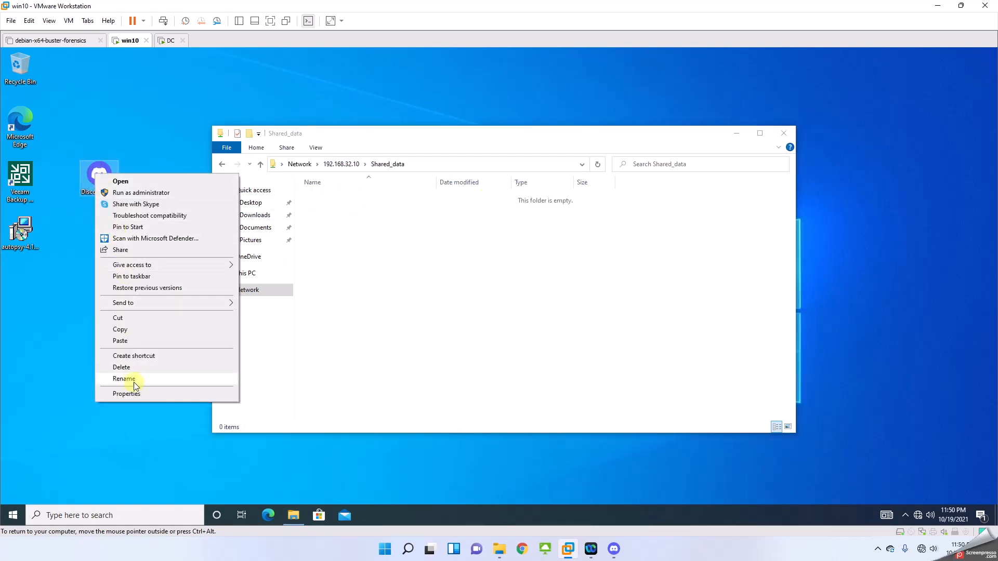
left_click(136, 391)
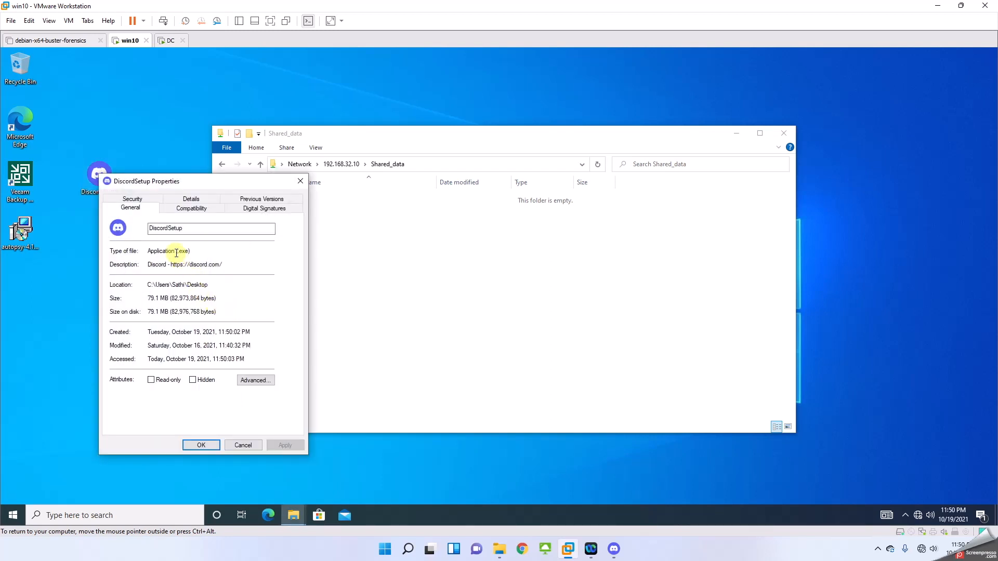
left_click(301, 181)
left_click_drag(99, 177, 382, 262)
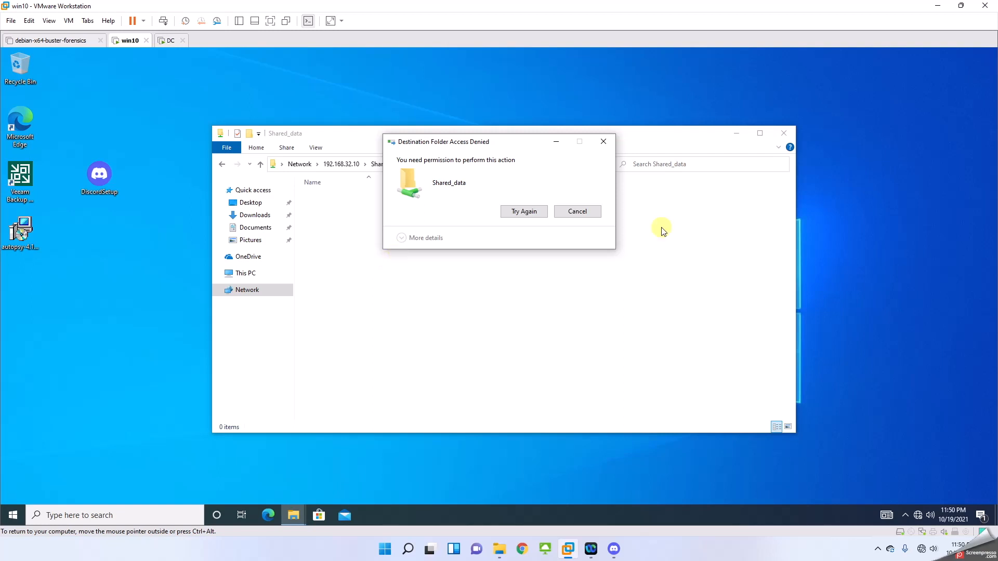
left_click(578, 212)
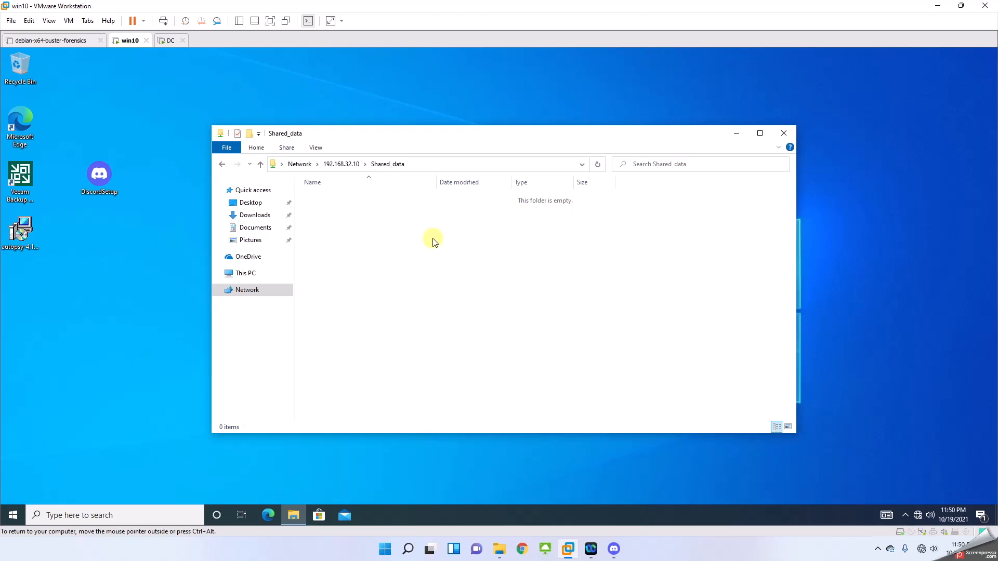
- Switch back to the DC virtual machine and start generating an immediate storage report with File Screening Audit selected
left_click(163, 41)
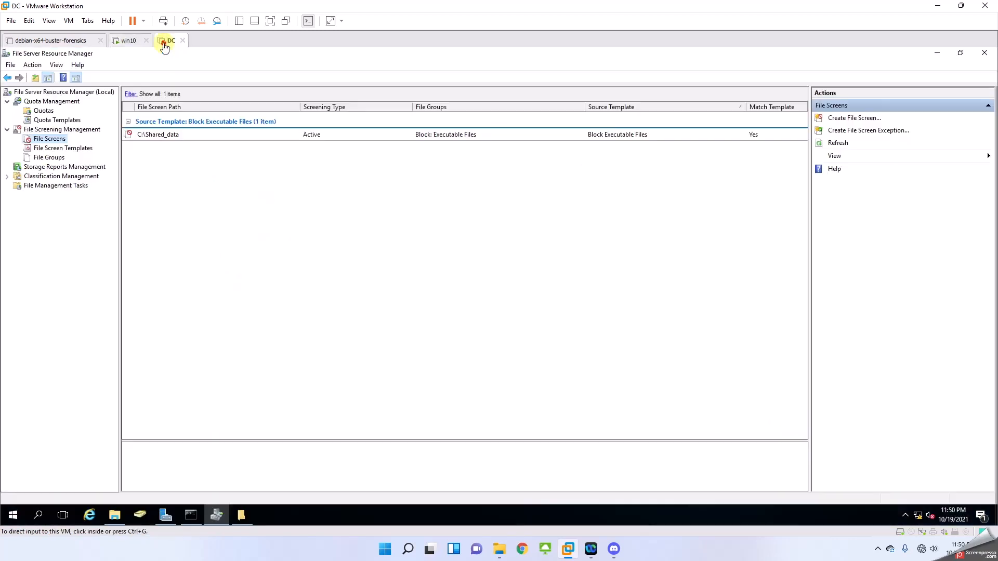
left_click(39, 169)
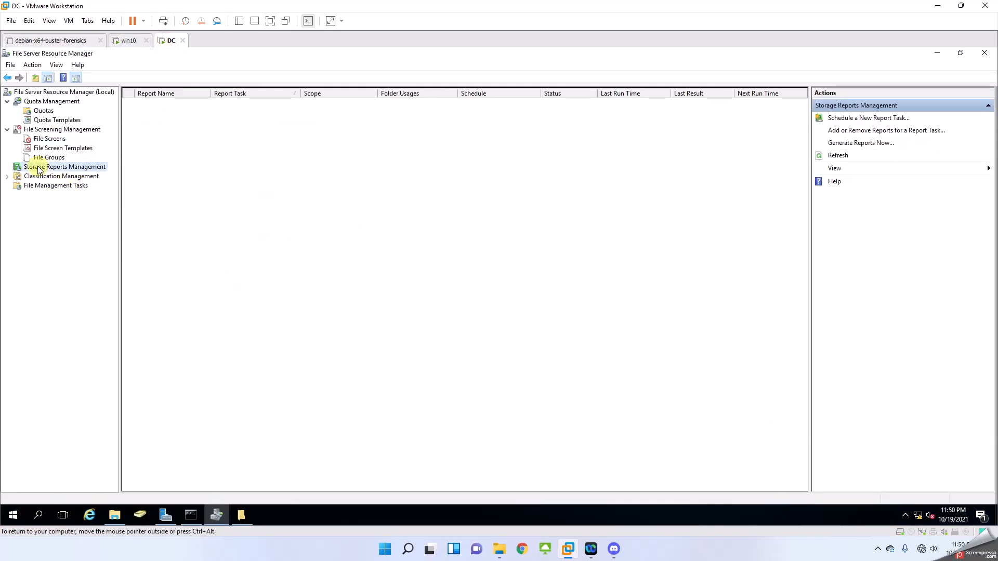
right_click(39, 170)
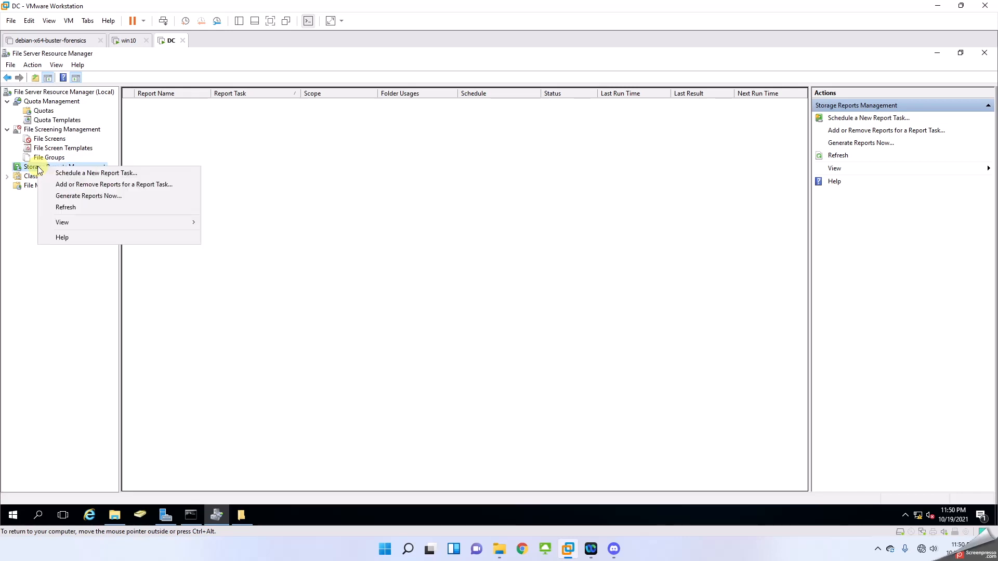
left_click(66, 198)
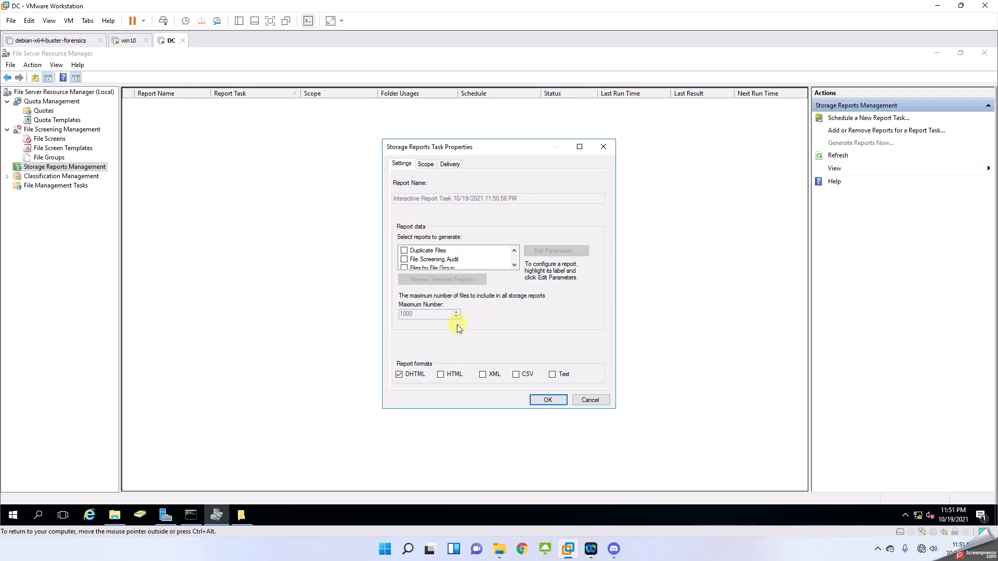
left_click(404, 259)
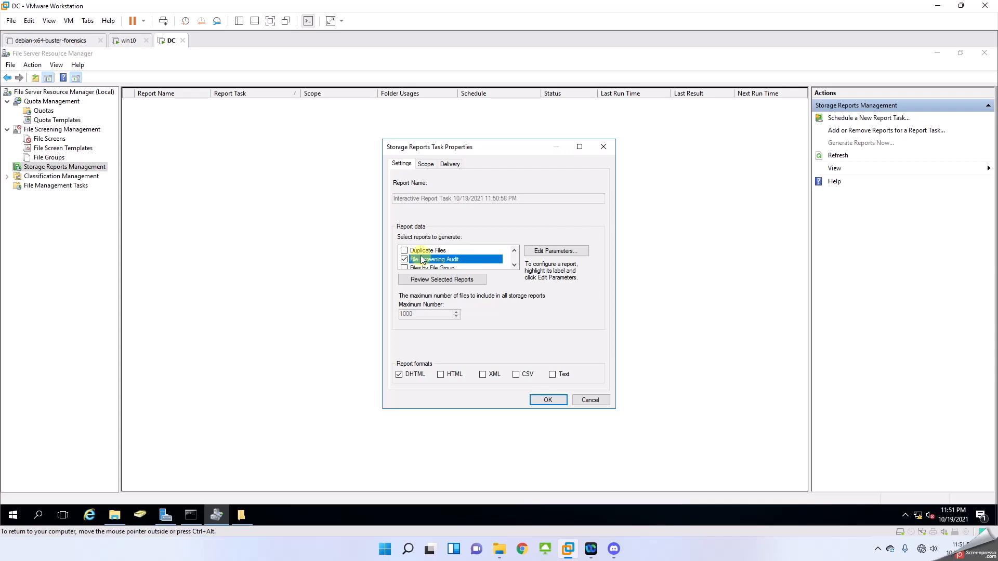
- Add C:\Shared_data to the storage report's scope and look at the folder management properties
left_click(426, 164)
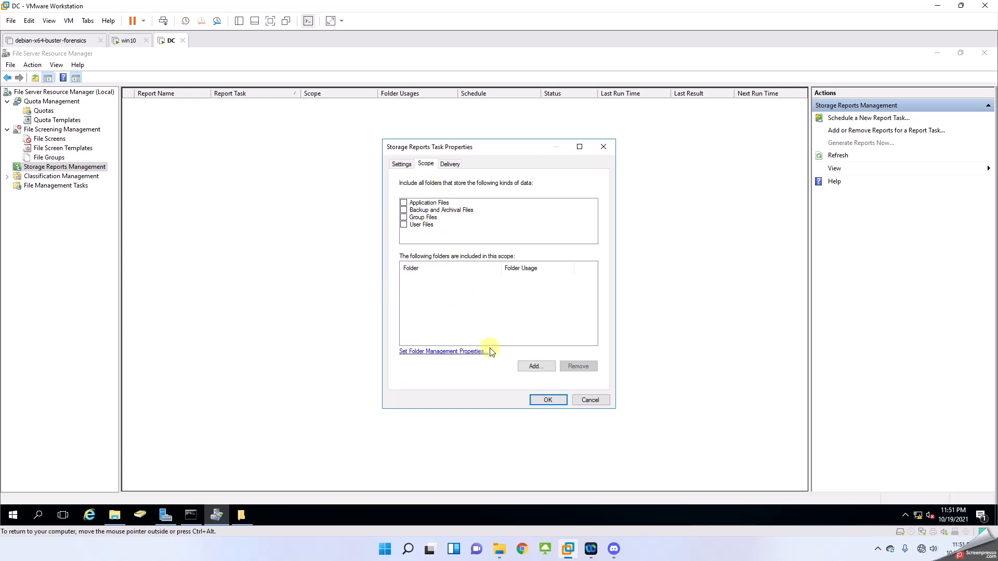
left_click(536, 366)
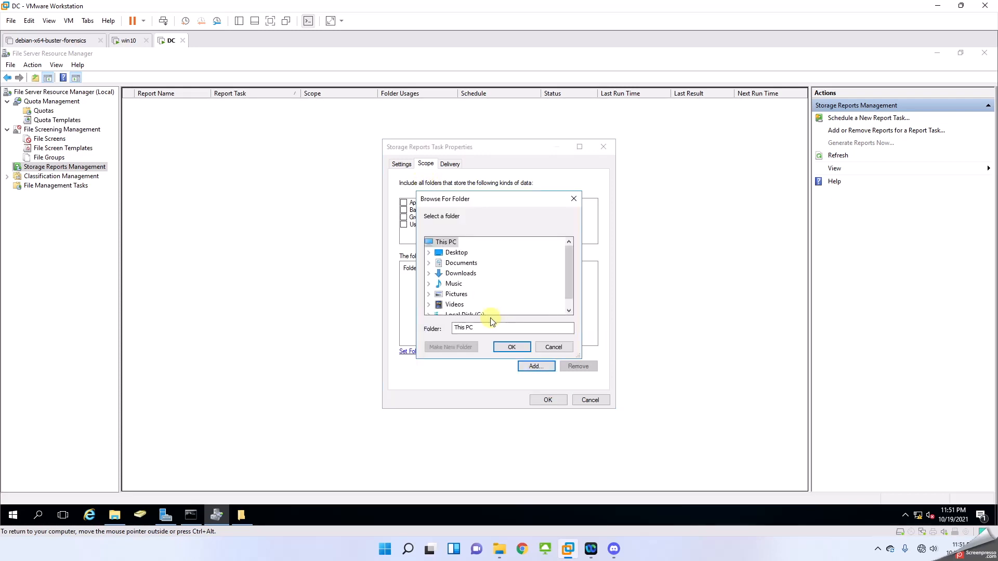
scroll(569, 282, "down", 1)
left_click(429, 306)
scroll(467, 291, "down", 1)
left_click(472, 273)
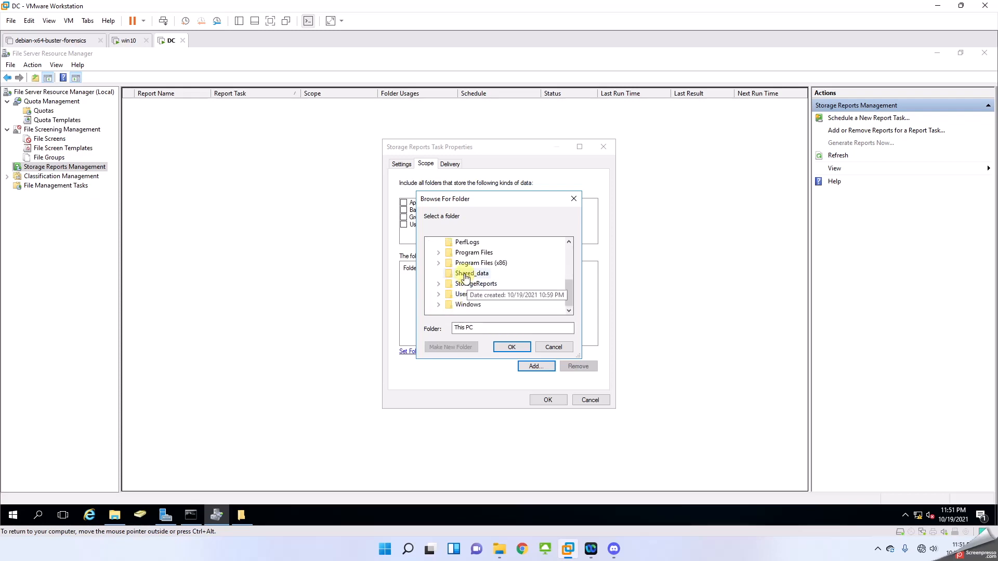
left_click(512, 348)
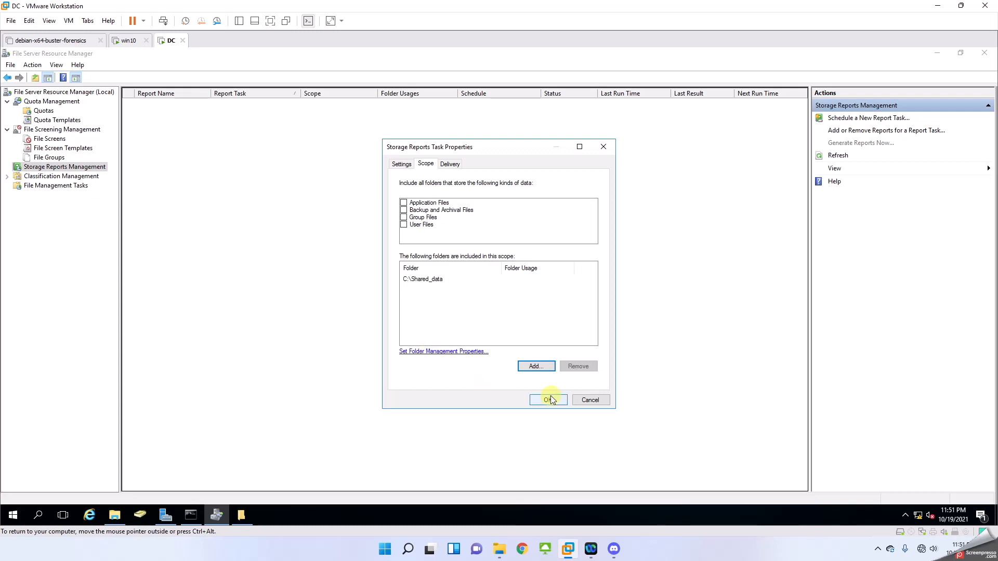
left_click(457, 353)
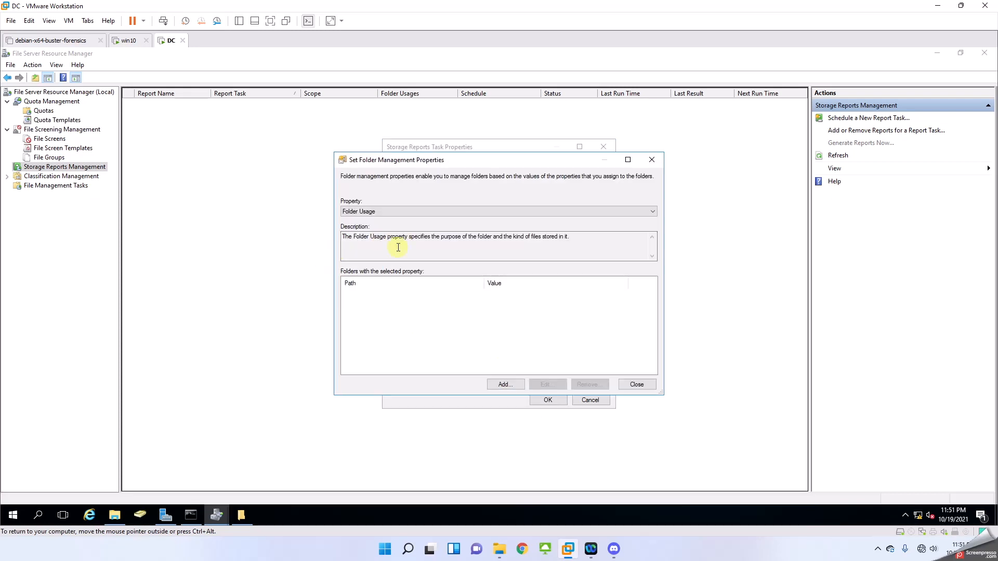
left_click(635, 384)
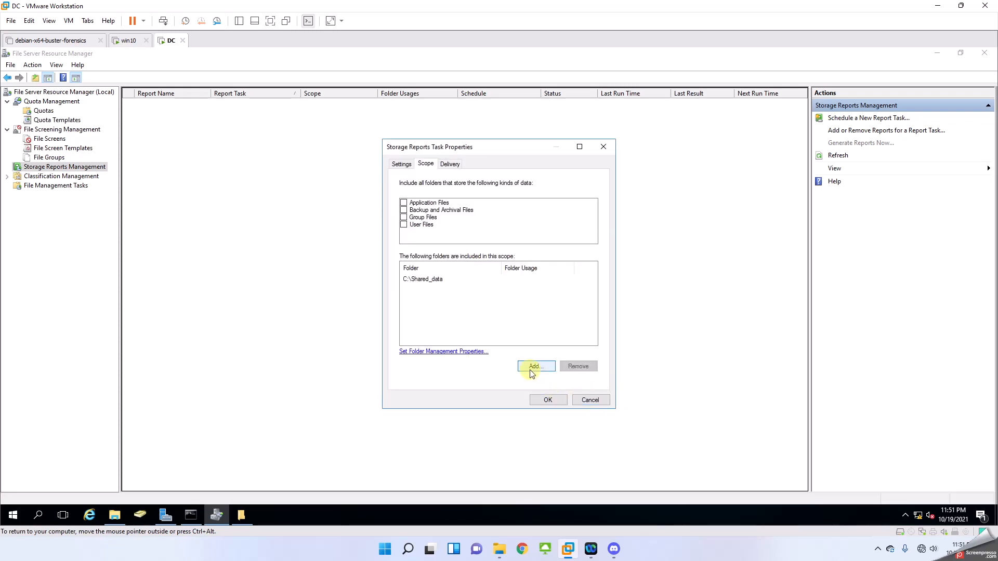
- Generate the storage report with the wait-and-display option and open its HTML document, accepting Internet Explorer's recommended settings and closing the extra page
left_click(555, 403)
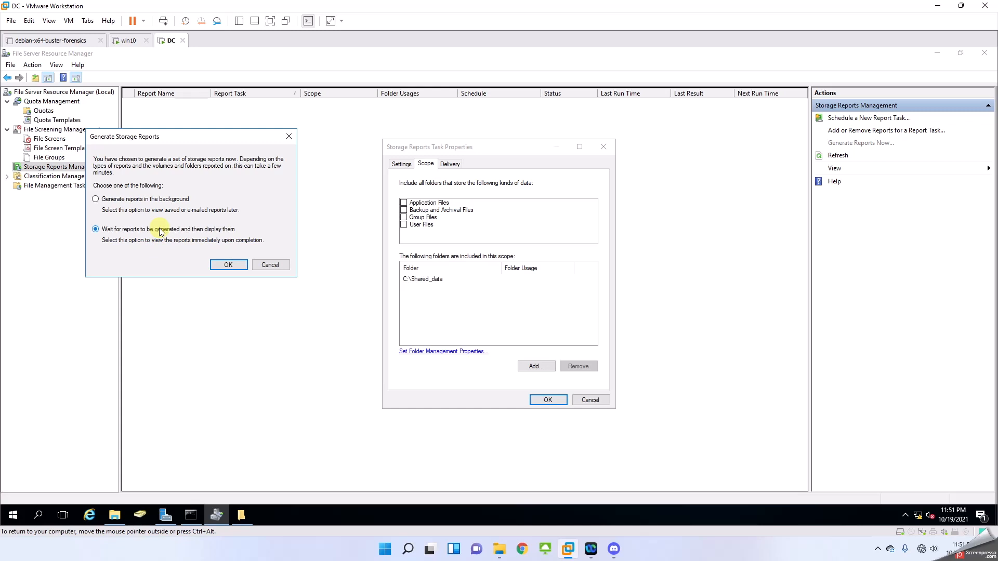
left_click(226, 267)
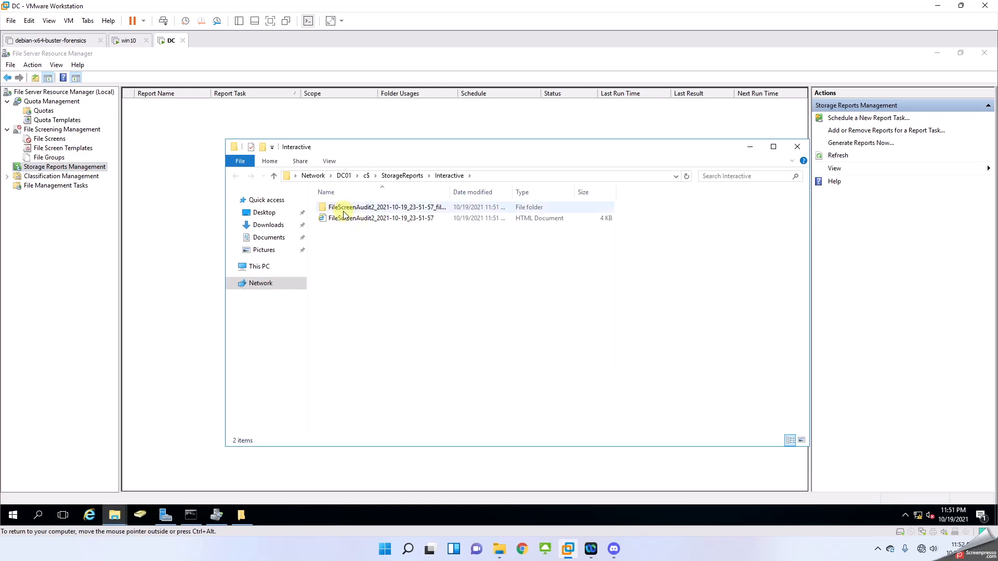
double_click(341, 218)
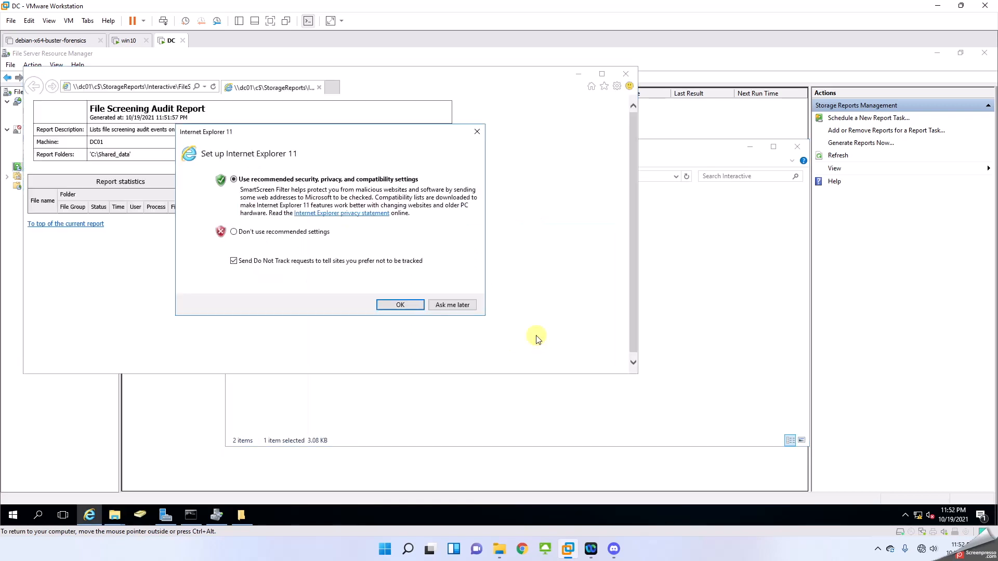
left_click(412, 307)
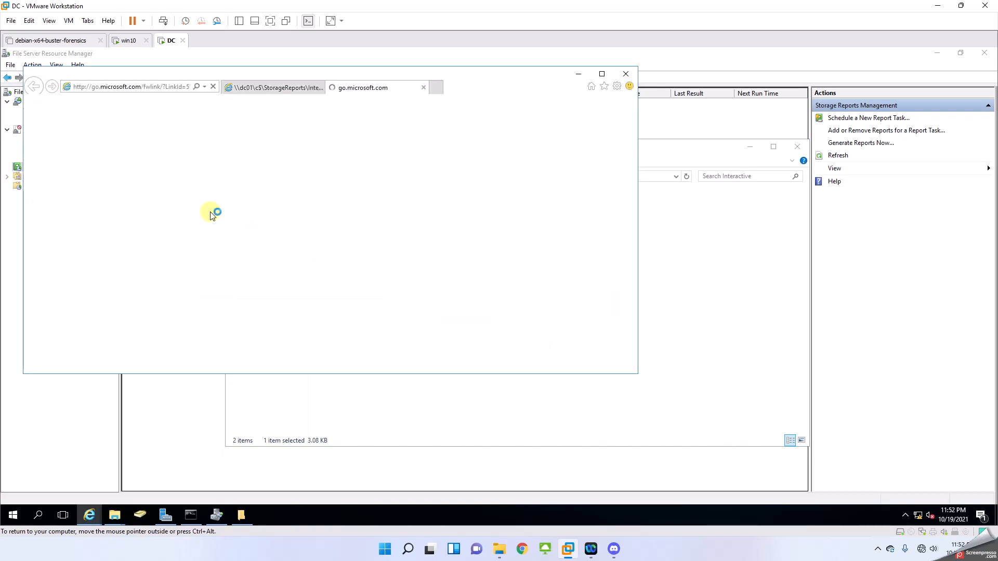
left_click(424, 87)
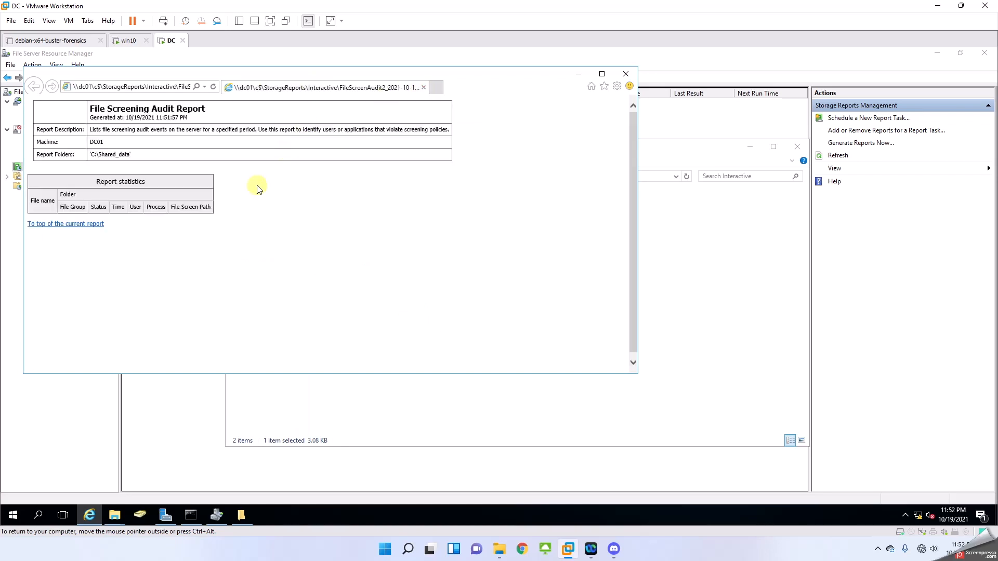
- Read the File Screening Audit Report's description, statistics columns and title, and close the report
left_click_drag(111, 130, 422, 139)
left_click(423, 133)
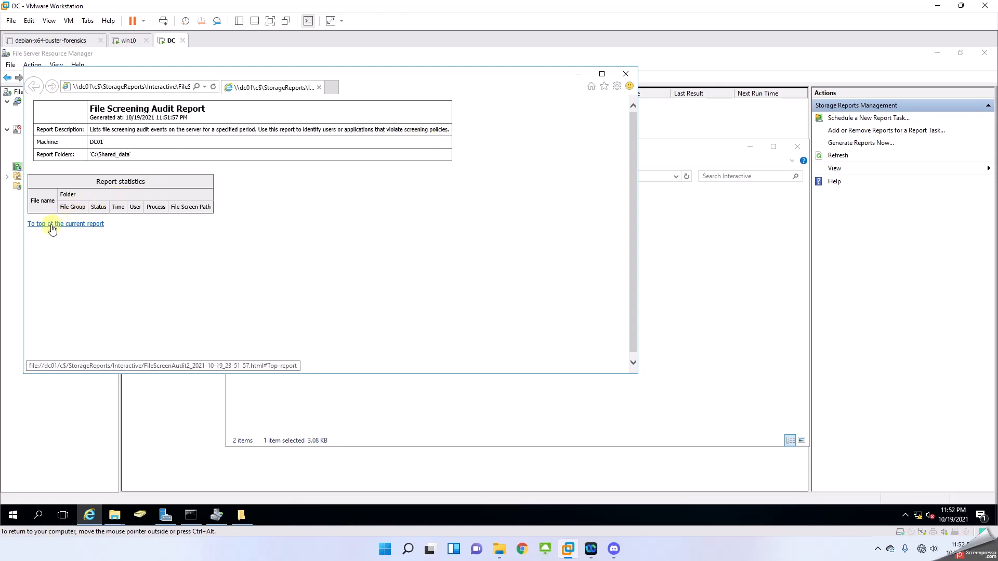
left_click_drag(109, 195, 171, 206)
left_click(107, 148)
left_click_drag(108, 109, 238, 111)
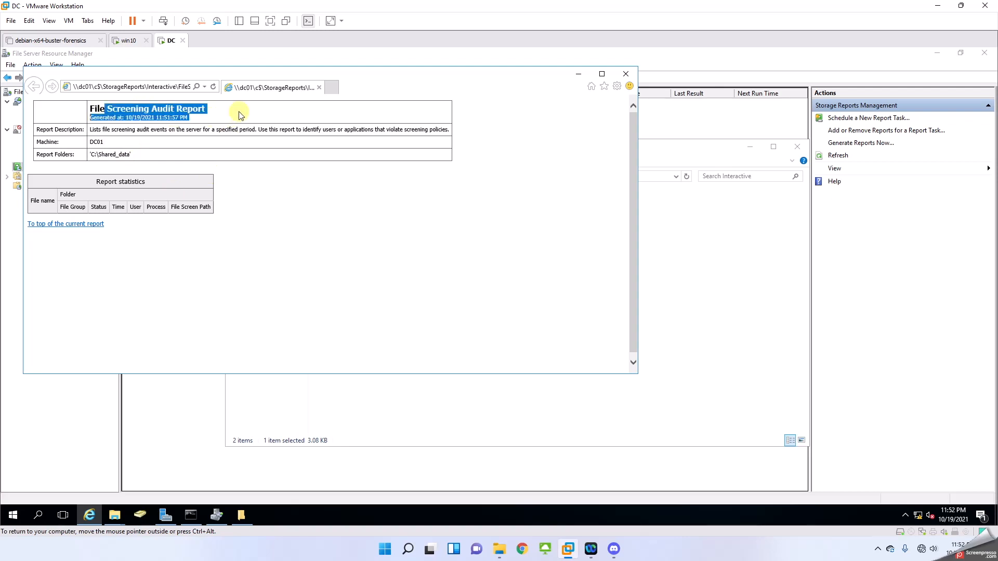
left_click(626, 73)
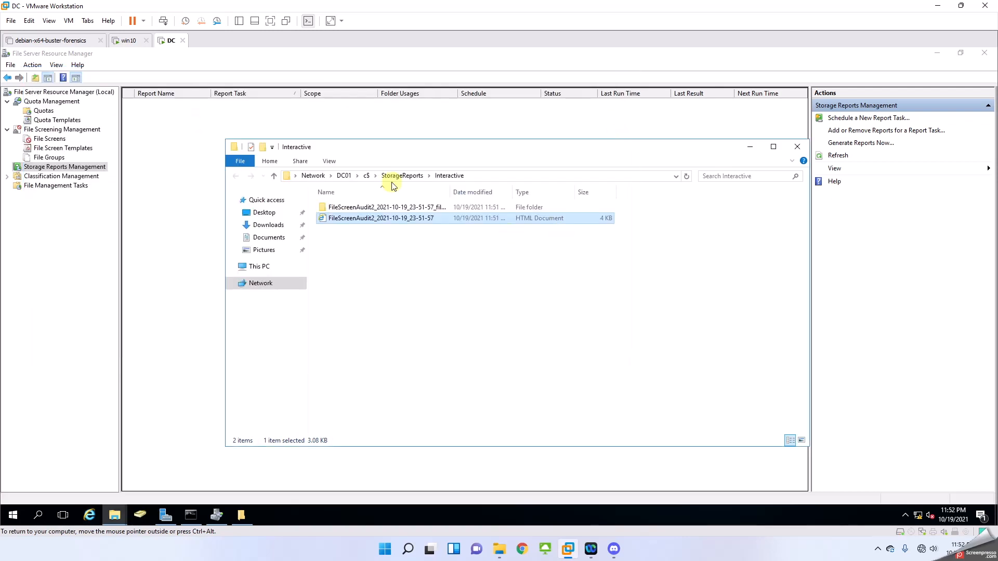
- Inspect the audit report's supporting files folder, view its Warning image, and return to the Interactive folder
double_click(379, 210)
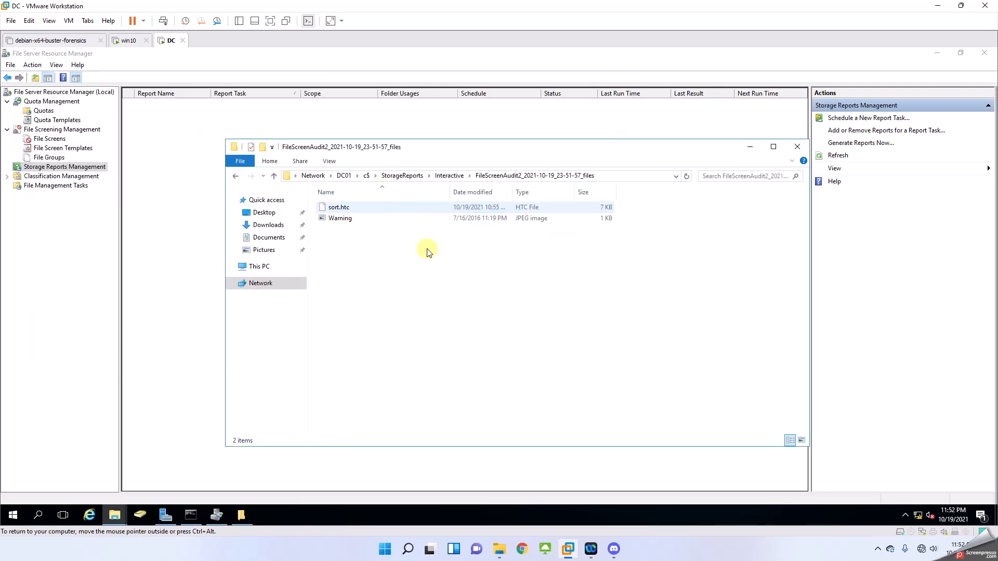
double_click(343, 222)
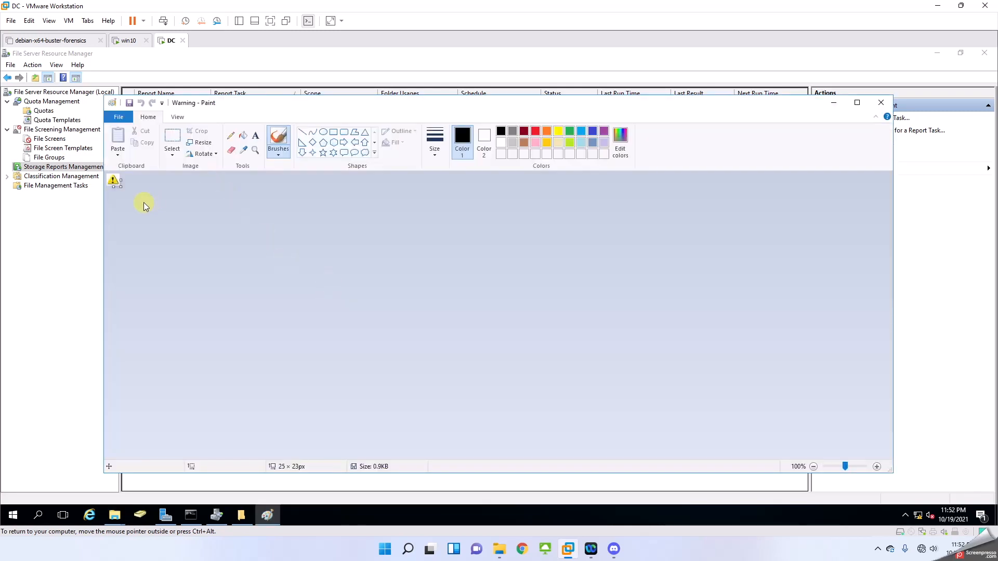
left_click(876, 104)
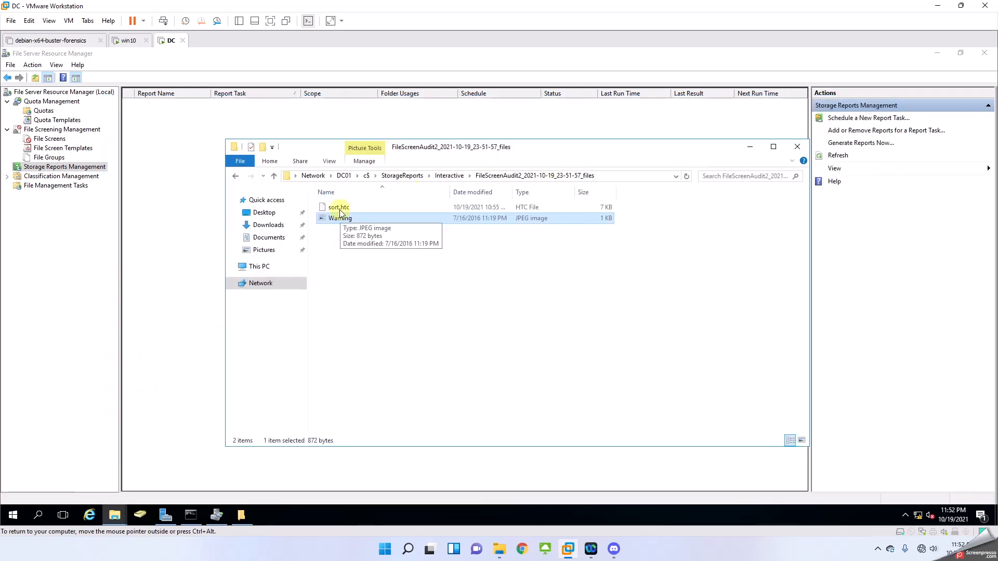
left_click(450, 176)
- Reopen the HTML audit report, check its machine and report folder details, and close it
double_click(346, 218)
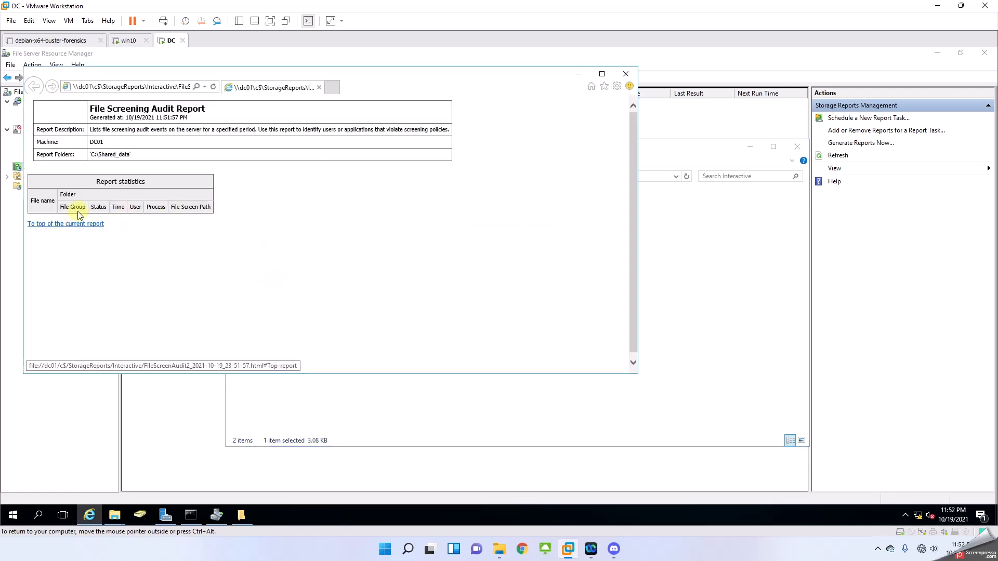
left_click_drag(89, 142, 146, 160)
left_click(129, 139)
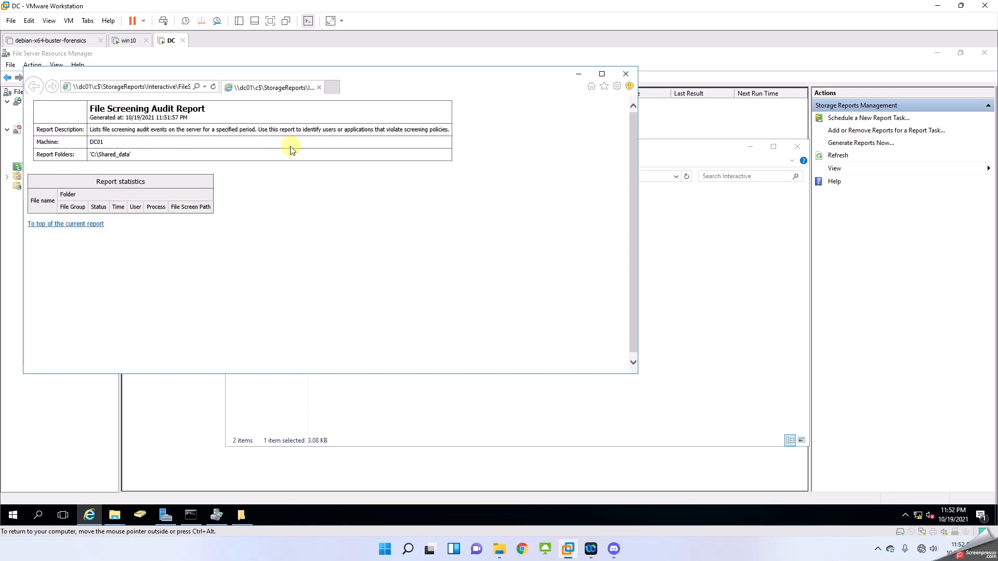
left_click(626, 74)
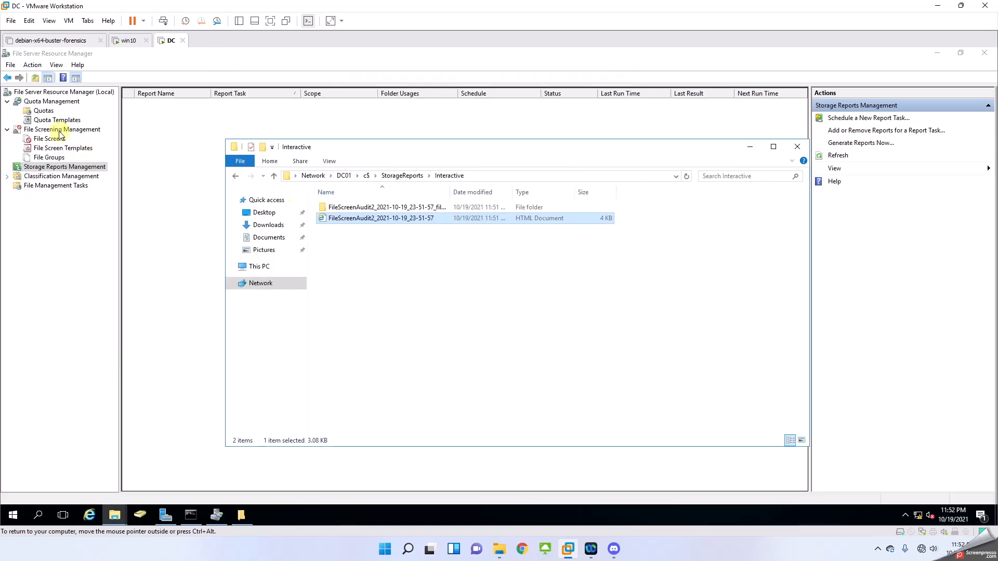
- Review the lists of file screen templates and file groups under File Screening Management
left_click(48, 149)
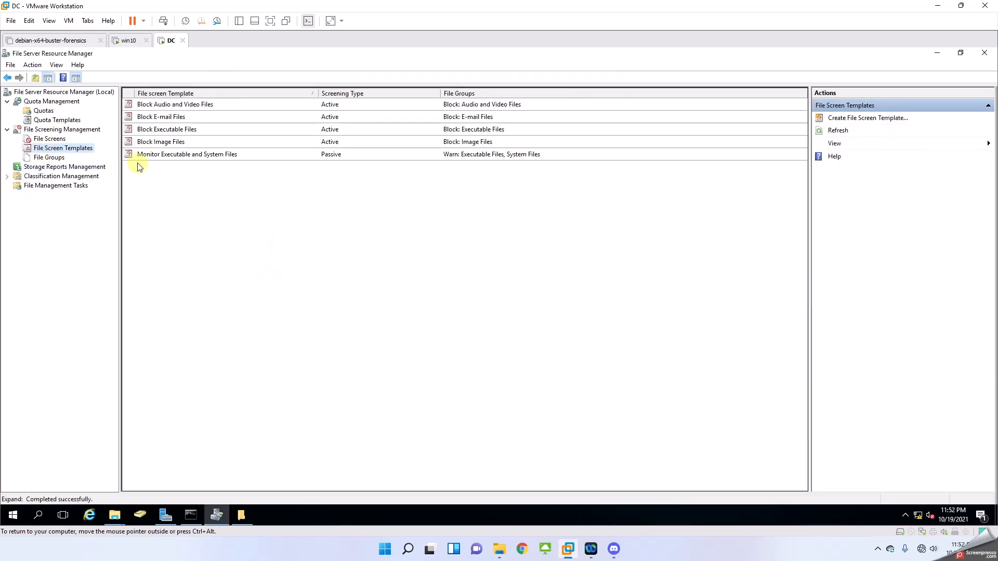
left_click(49, 158)
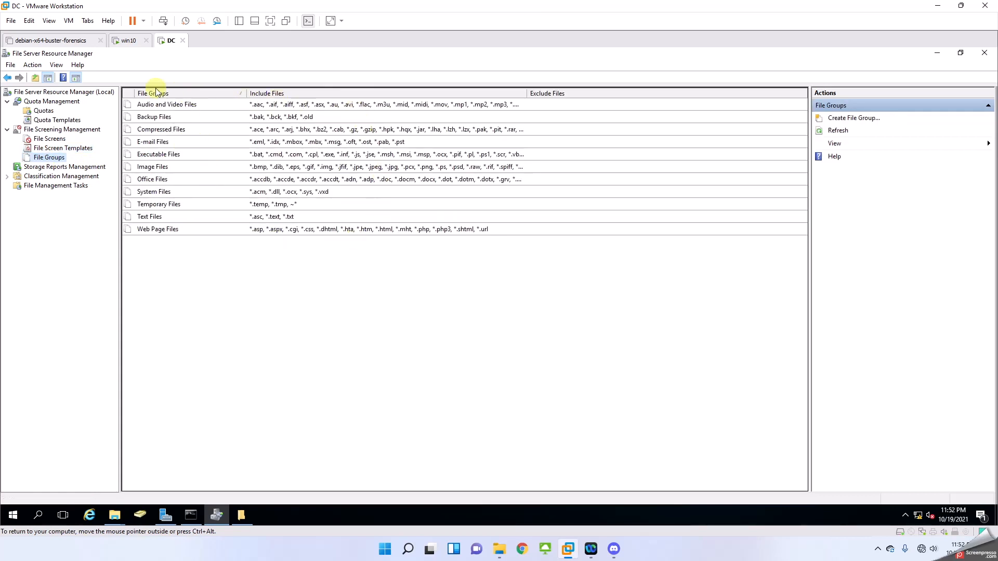
left_click(58, 150)
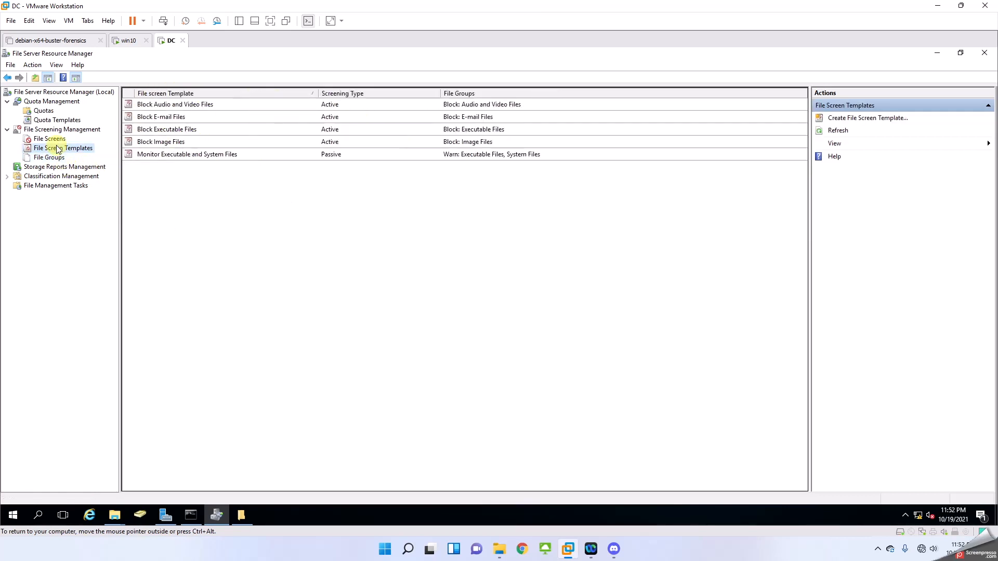
- Examine the blockable file groups offered when creating a new file screen template, and cancel without creating one
right_click(157, 186)
left_click(202, 194)
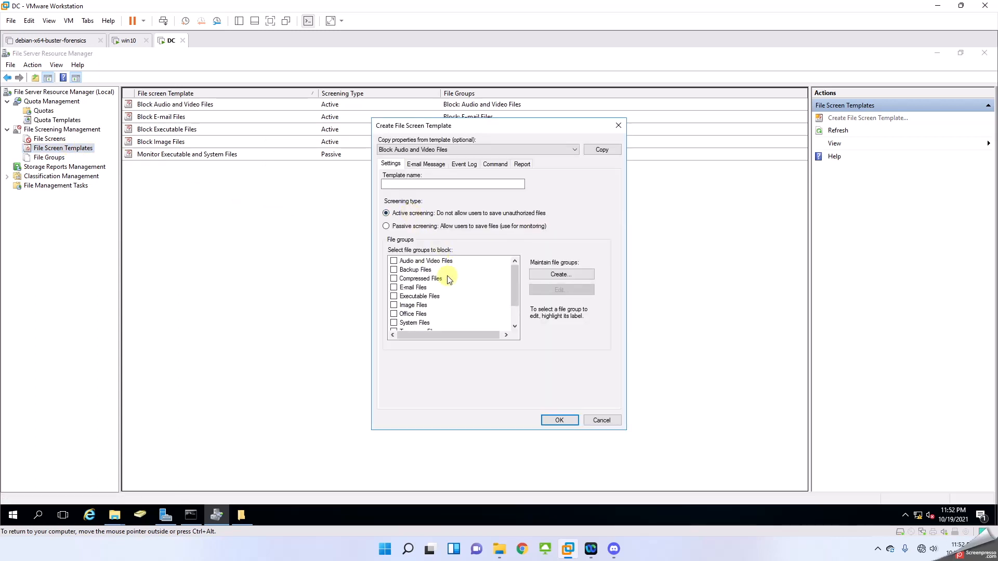
scroll(415, 266, "down", 1)
scroll(414, 275, "up", 2)
scroll(412, 281, "down", 1)
scroll(412, 278, "up", 1)
left_click(603, 420)
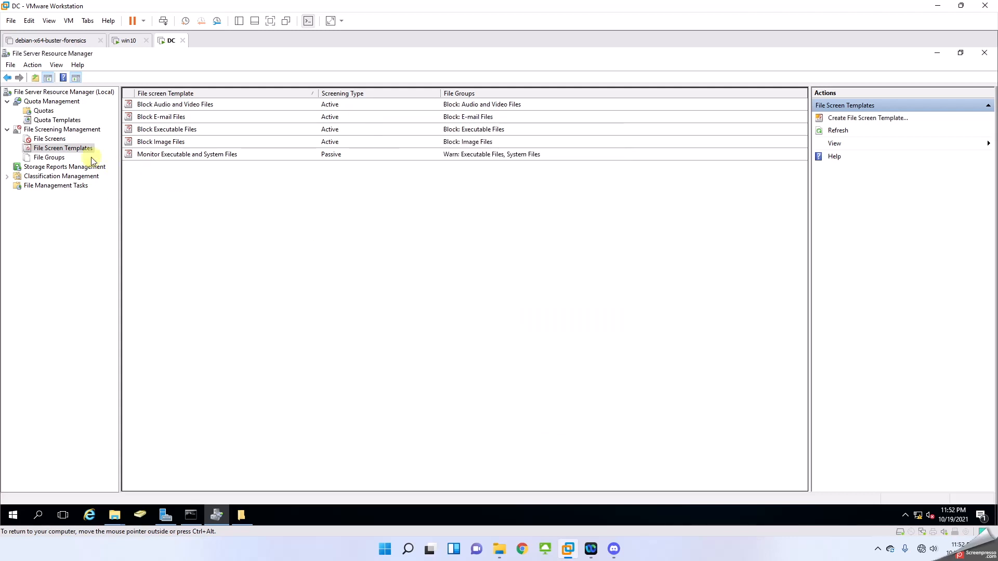
- Explore the file screen exception options, including E-mail Files exclusion and the new file group form, and cancel both without saving
right_click(164, 155)
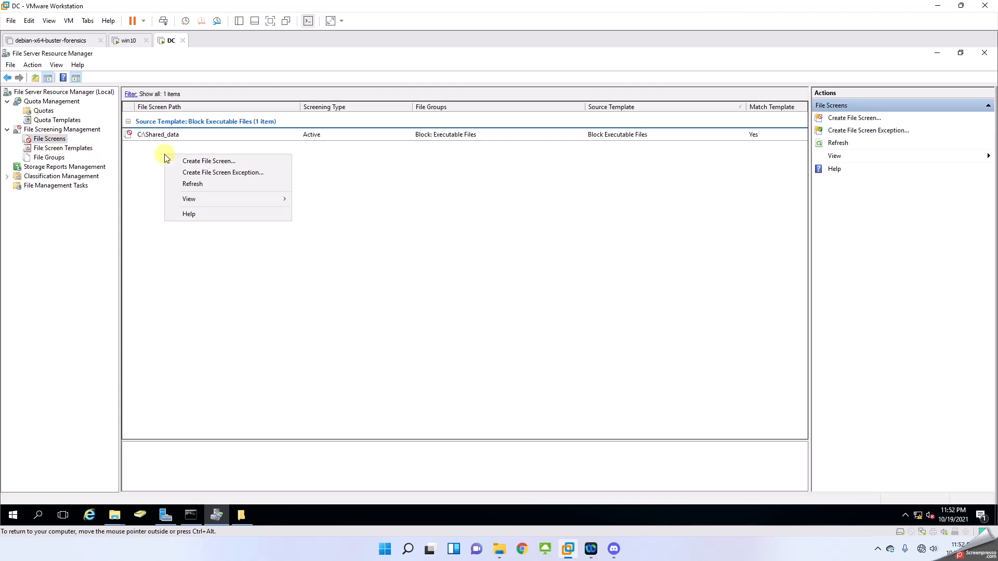
left_click(220, 174)
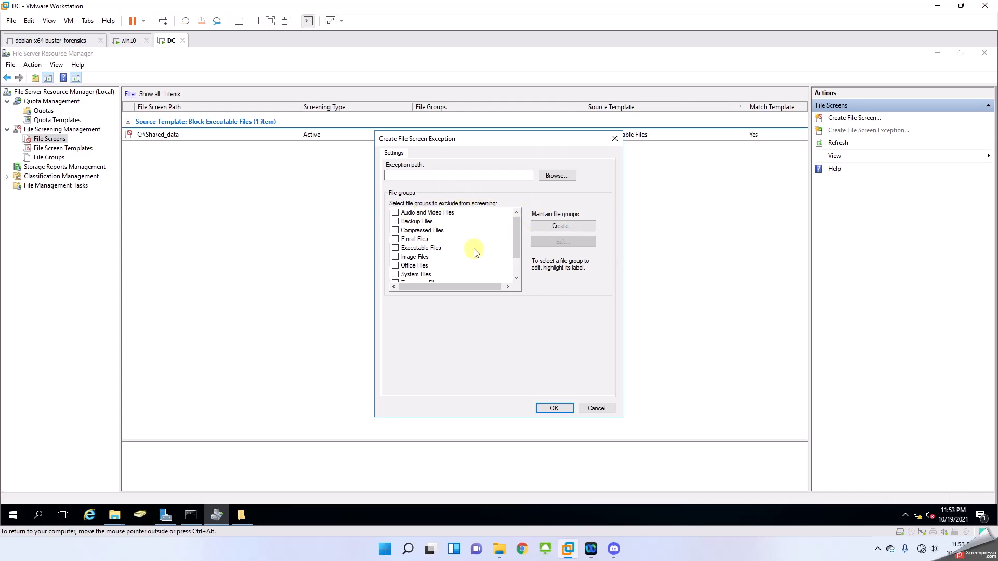
scroll(423, 251, "down", 1)
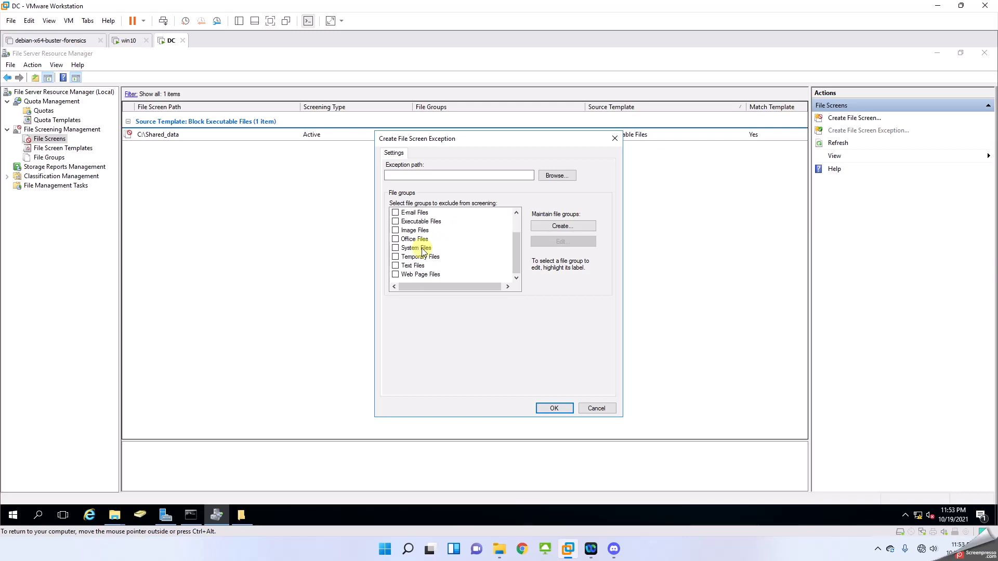
left_click_drag(403, 139, 320, 189)
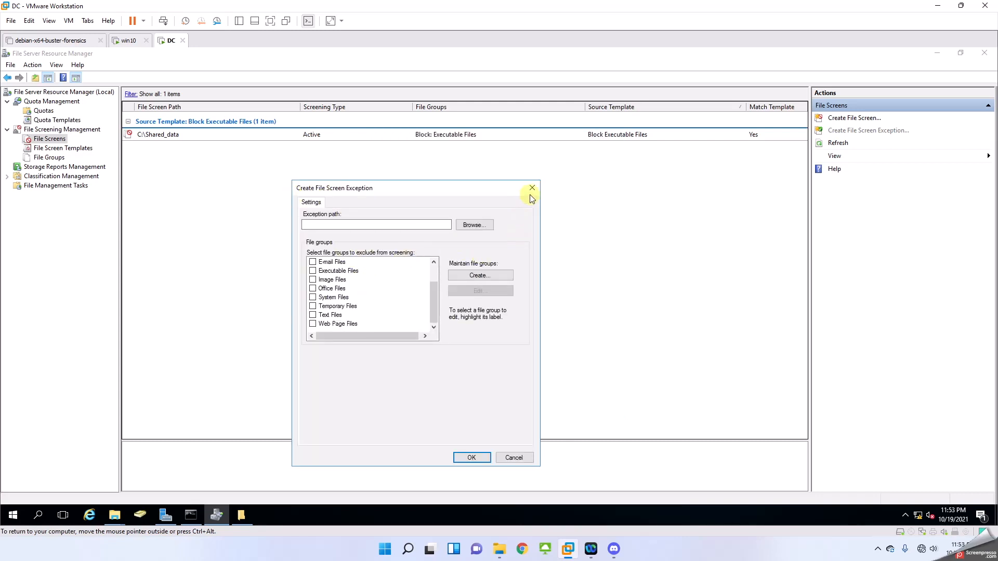
left_click(317, 261)
left_click(318, 261)
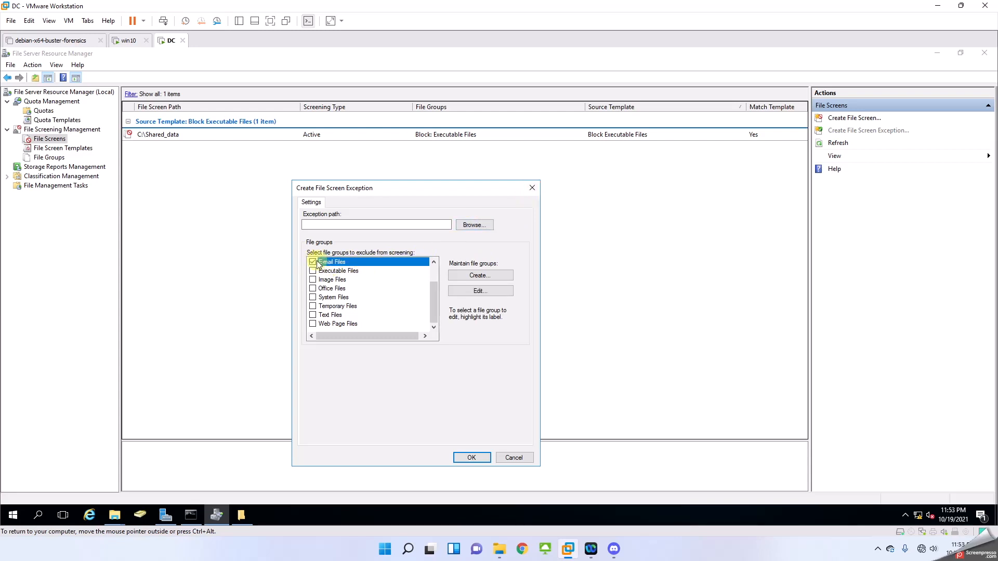
left_click(477, 275)
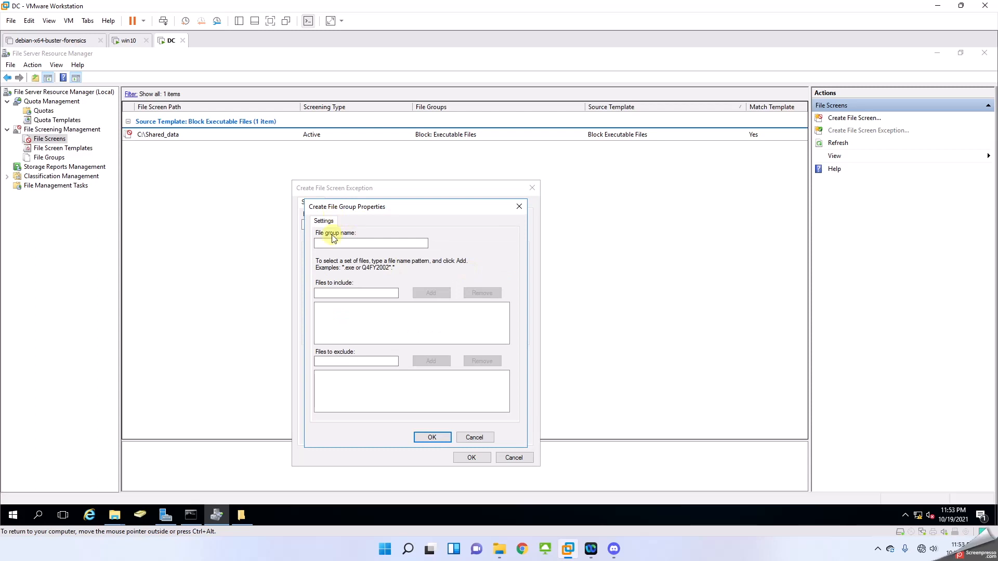
left_click(473, 437)
left_click(517, 456)
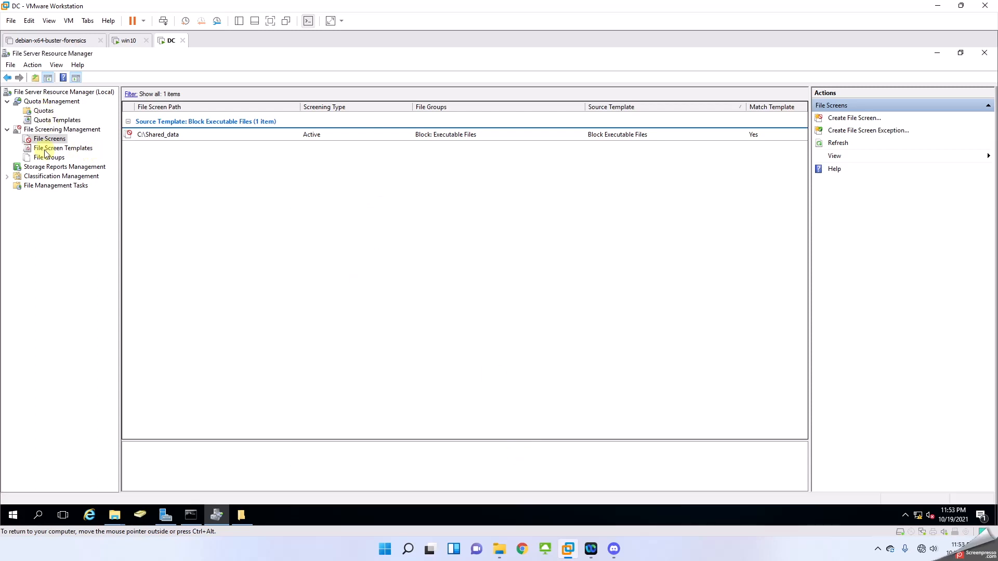
- Look at the Classification Management contents and the list of configured quotas
left_click(56, 176)
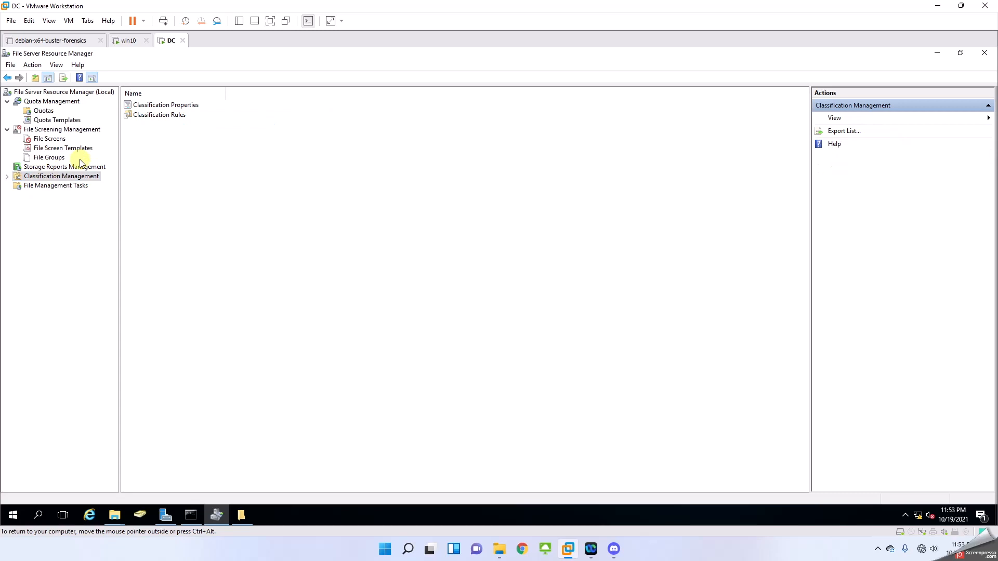
left_click(44, 110)
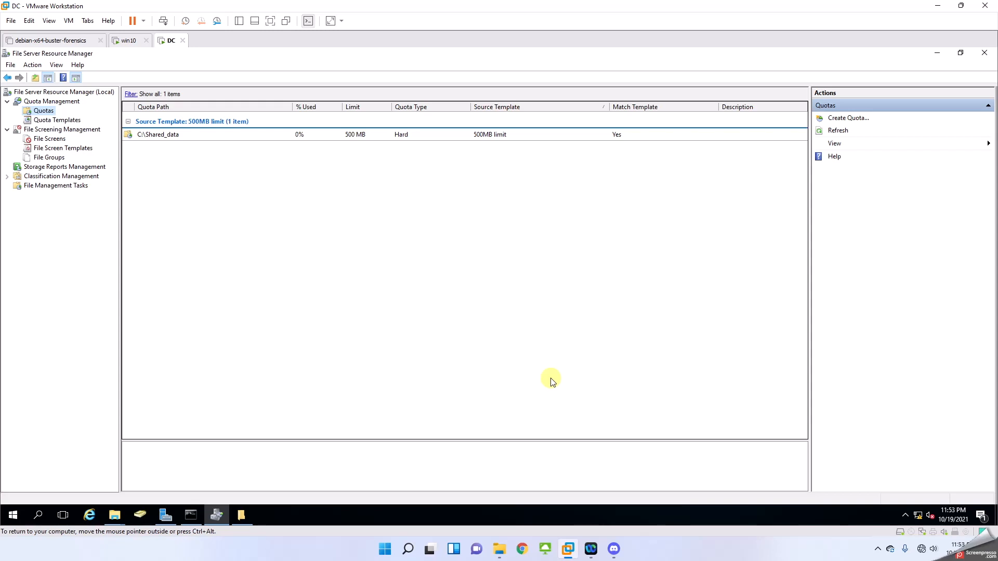
left_click(877, 548)
right_click(859, 481)
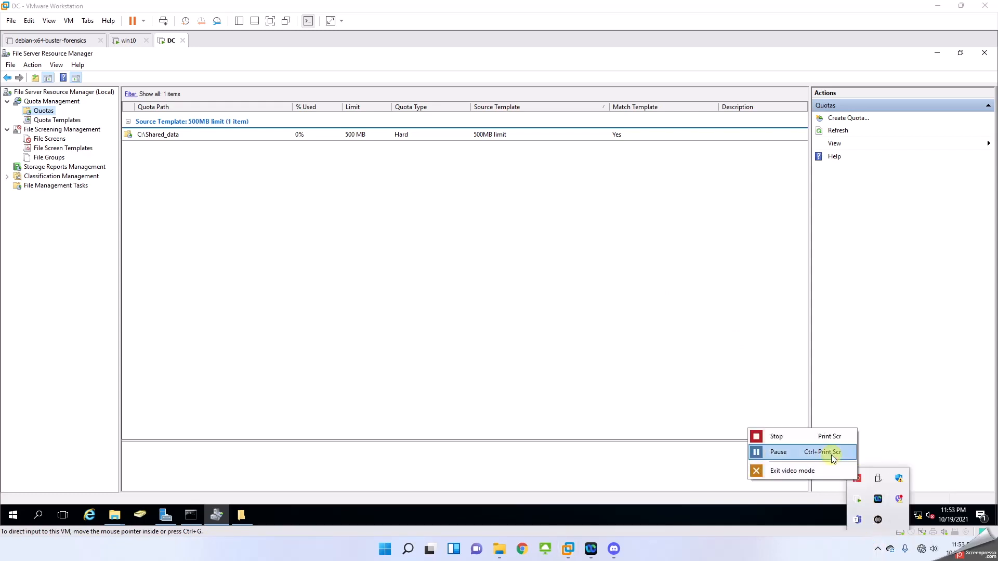
left_click(784, 439)
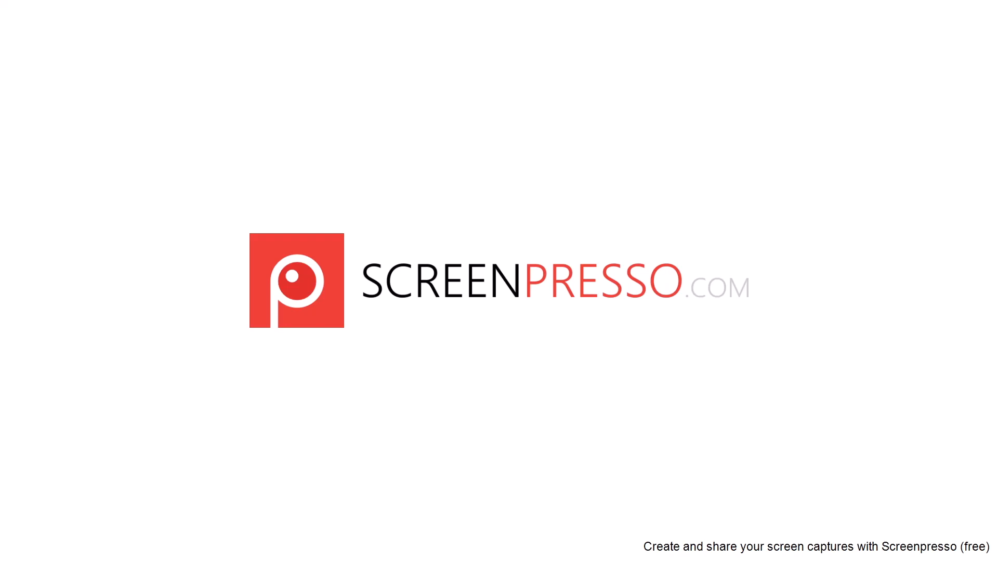